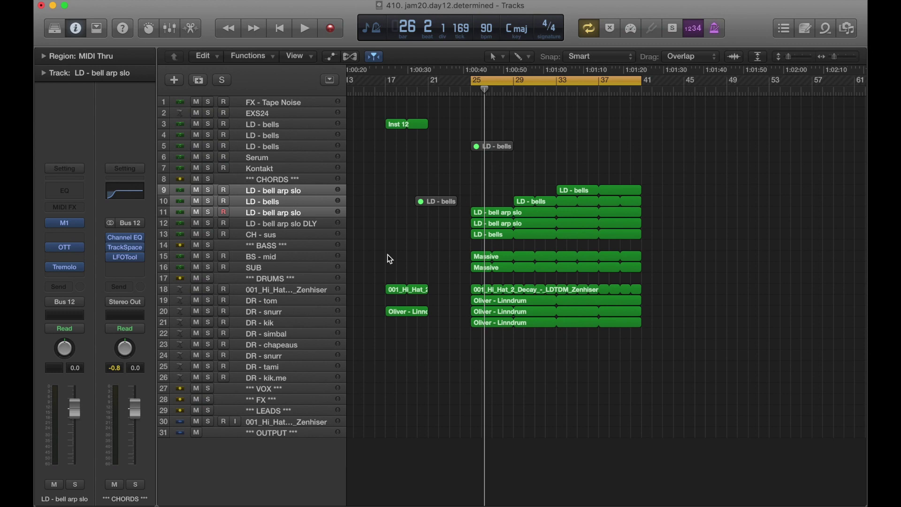
Solo the DRUMS folder track and show its channel settings, checking the hi-hat track along the way
click(208, 278)
click(257, 281)
click(270, 291)
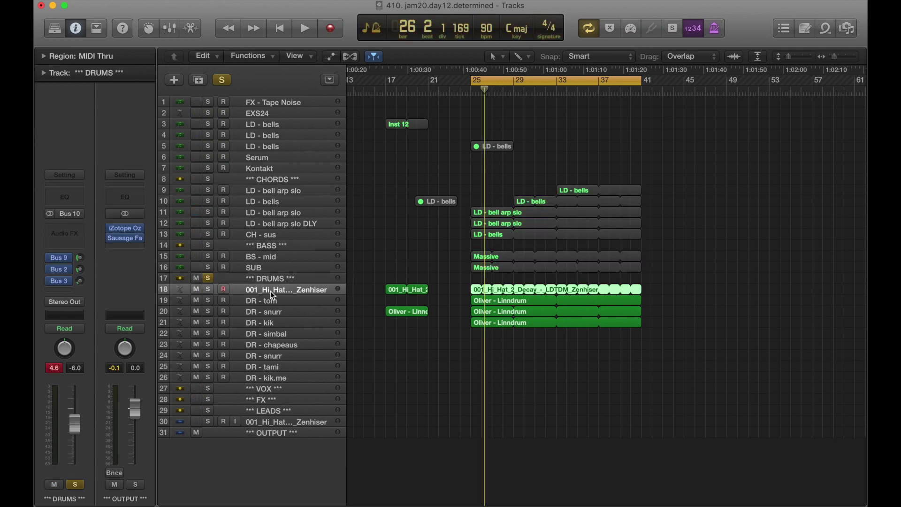
scroll(270, 291, up, 3)
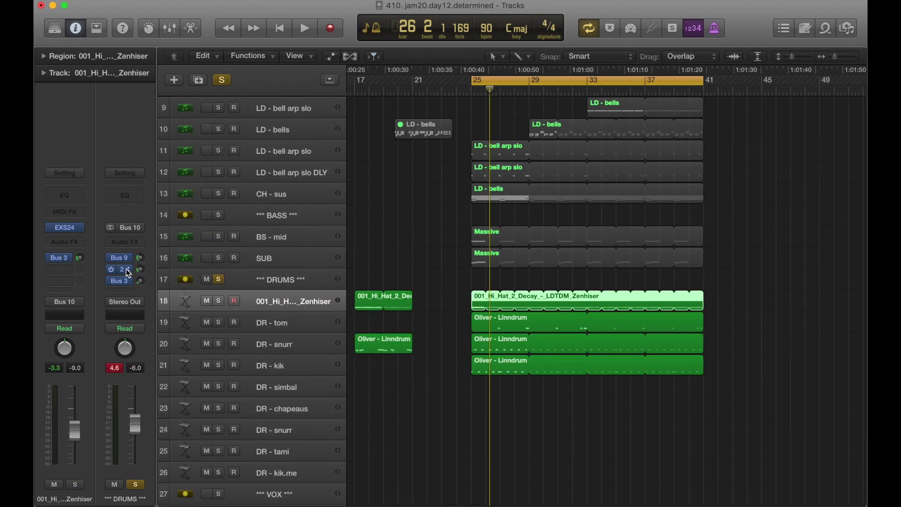
click(275, 277)
click(274, 300)
click(277, 281)
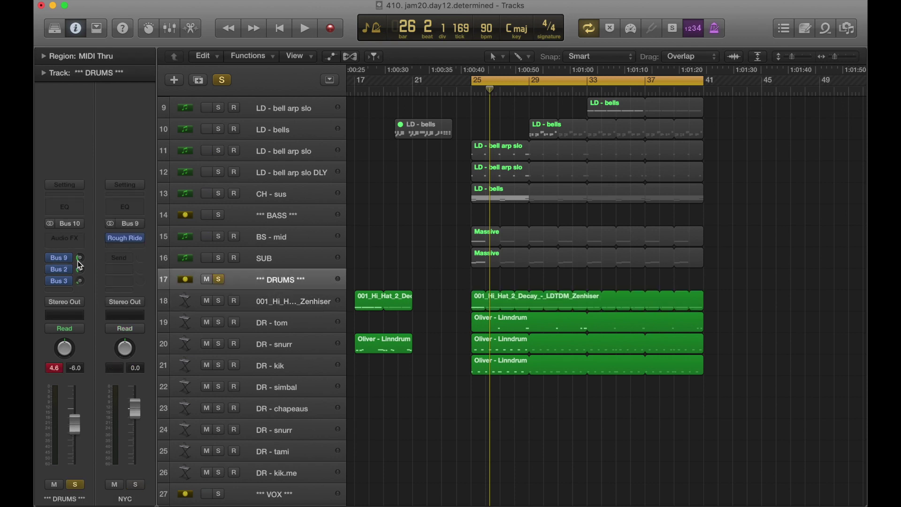
View the RoomV return on Bus 2 and the SnVerb return on Bus 3, ending on RoomV
click(58, 270)
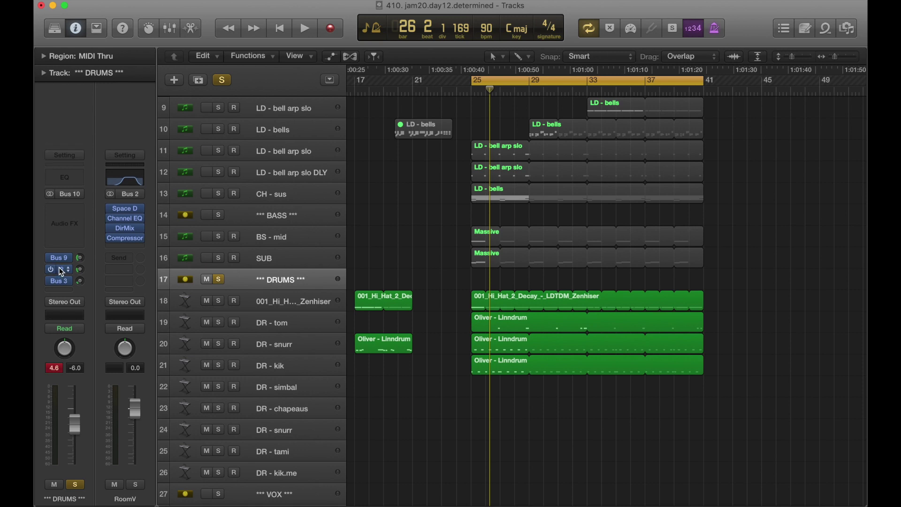
click(59, 281)
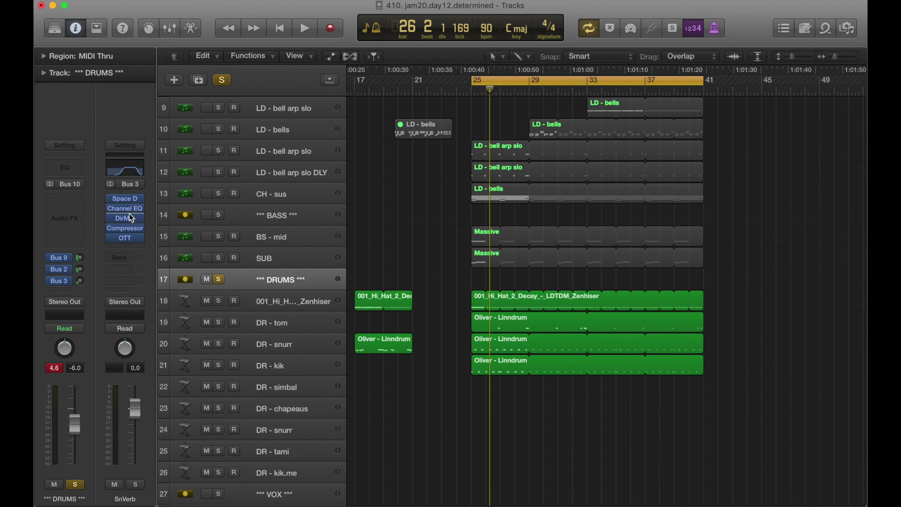
click(59, 269)
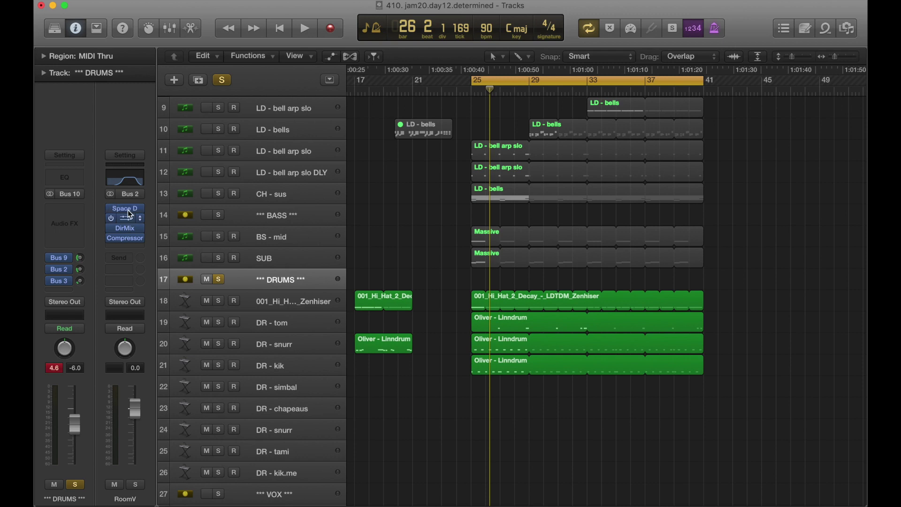
Inspect RoomV's Channel EQ, Direction Mixer and sidechained Compressor, closing each window afterwards
click(127, 183)
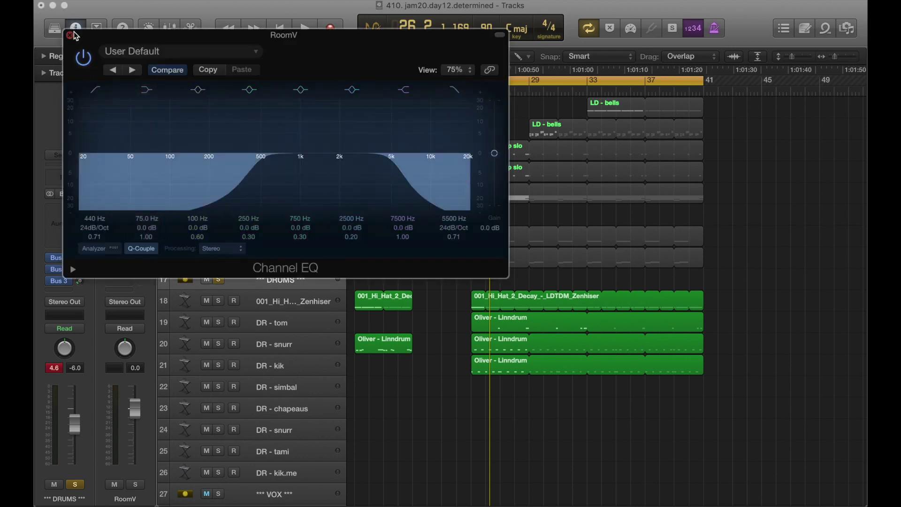
click(73, 35)
click(127, 230)
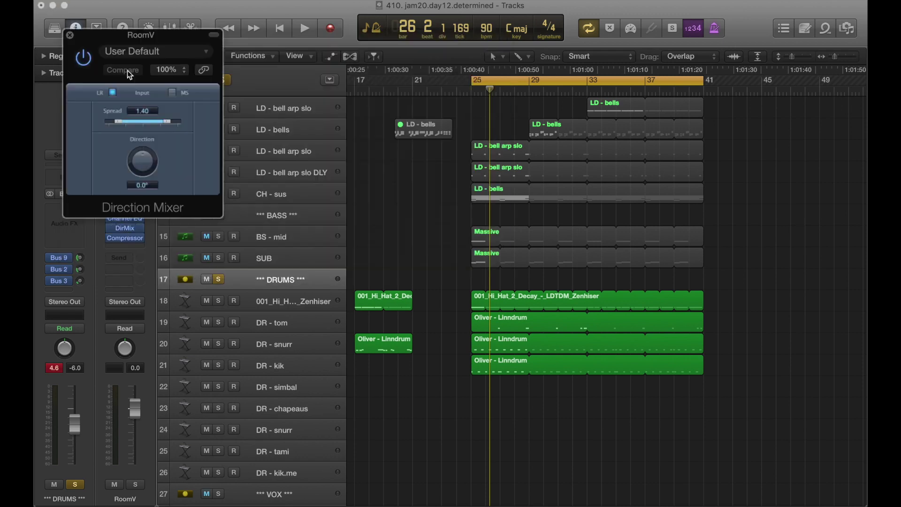
click(70, 36)
click(125, 238)
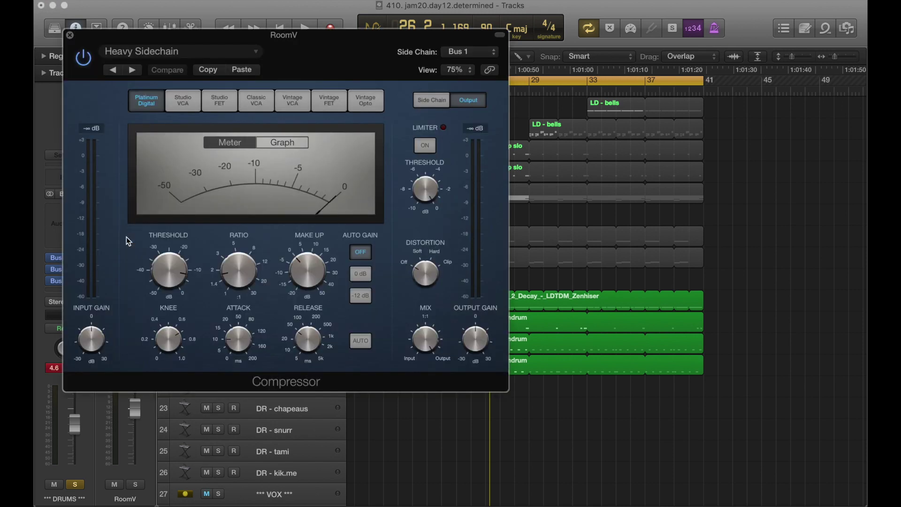
click(69, 35)
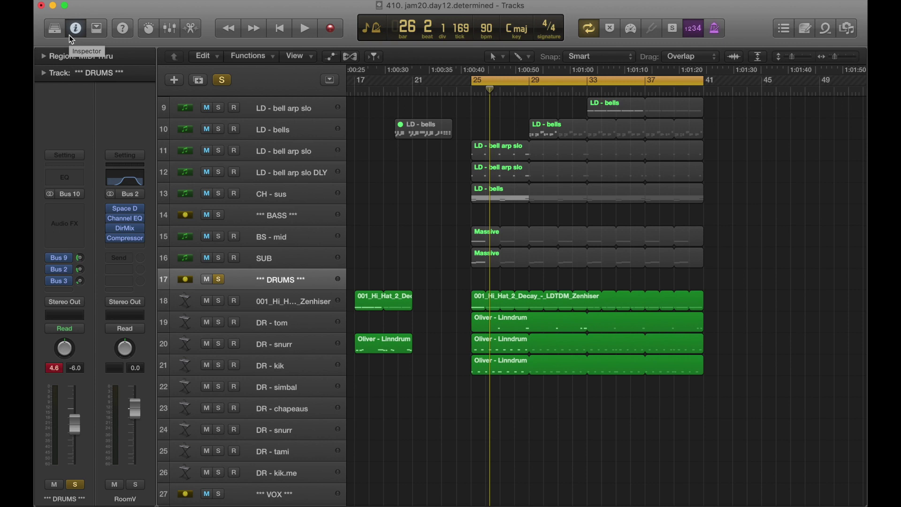
Check the DR - snurr and DR - kik tracks, then return to DR - tom and view its Tremolo
click(295, 324)
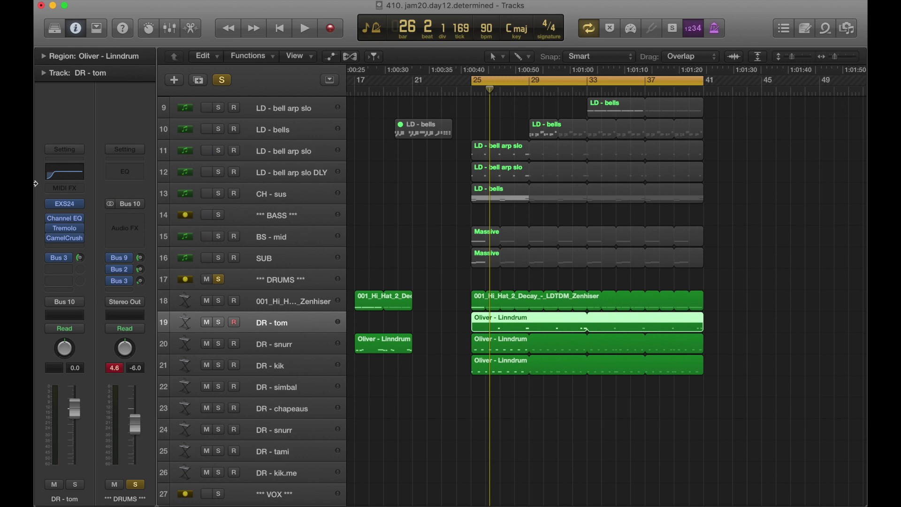
click(297, 351)
click(295, 365)
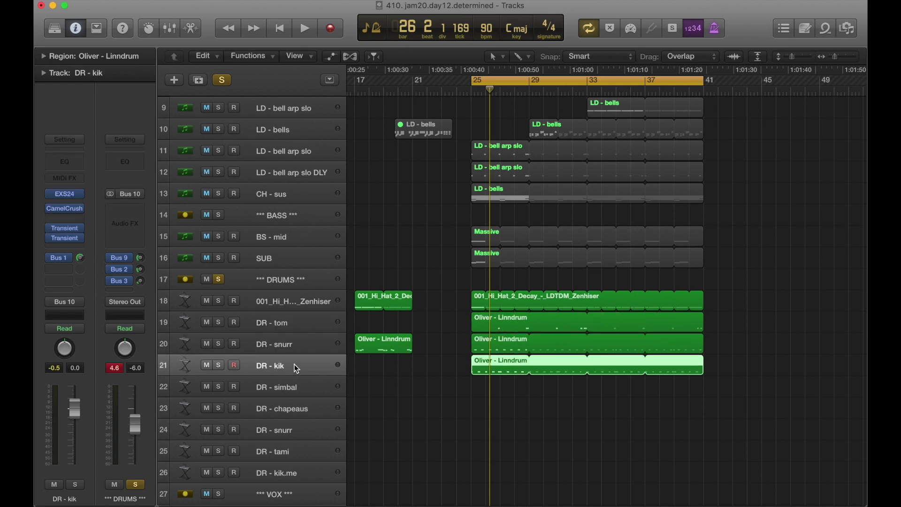
click(284, 315)
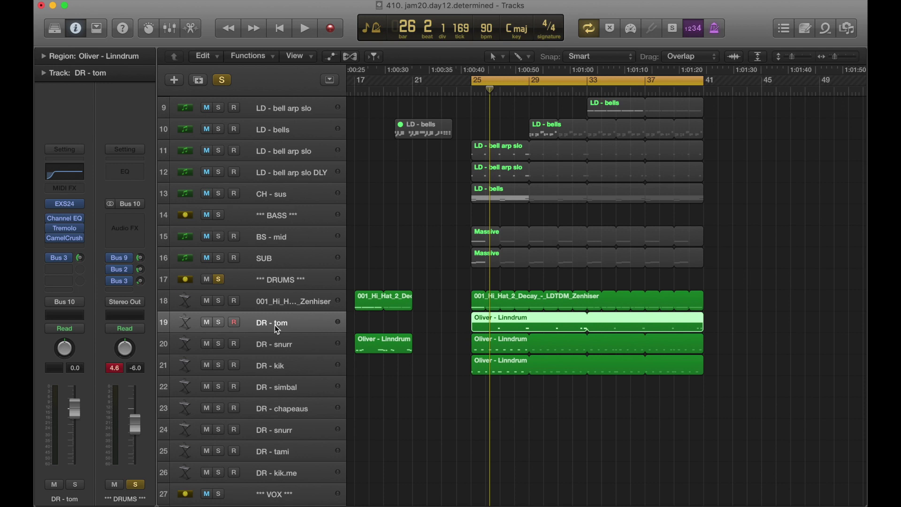
click(67, 233)
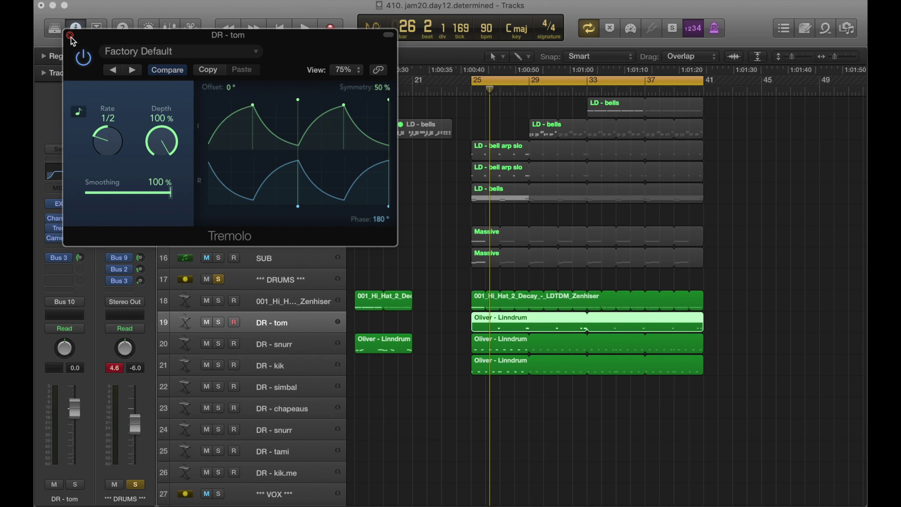
Move on to DR - snurr and inspect its Channel EQ and Space Designer gated chamber reverb
click(70, 36)
key(Down)
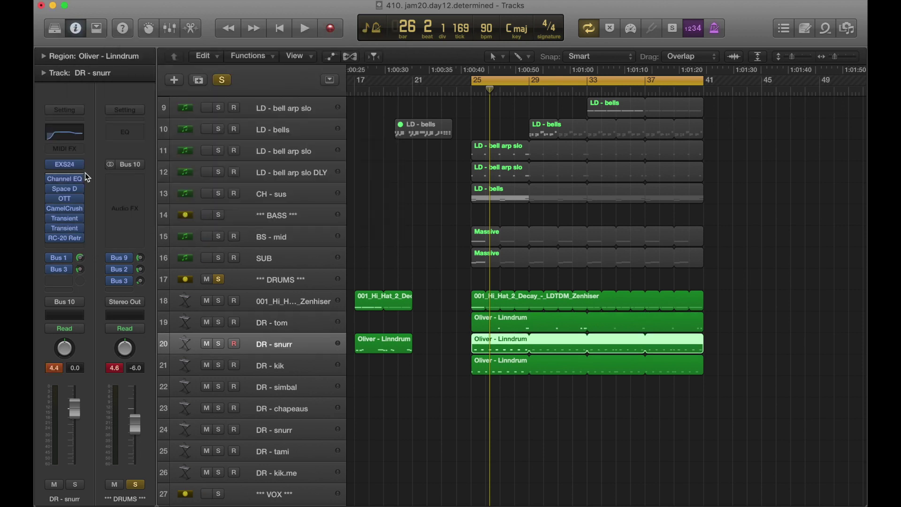
click(68, 179)
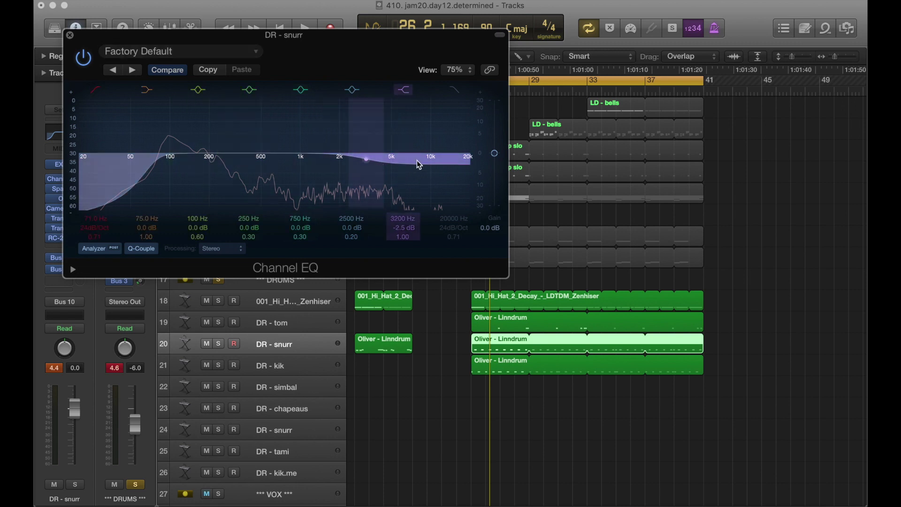
click(70, 35)
click(67, 189)
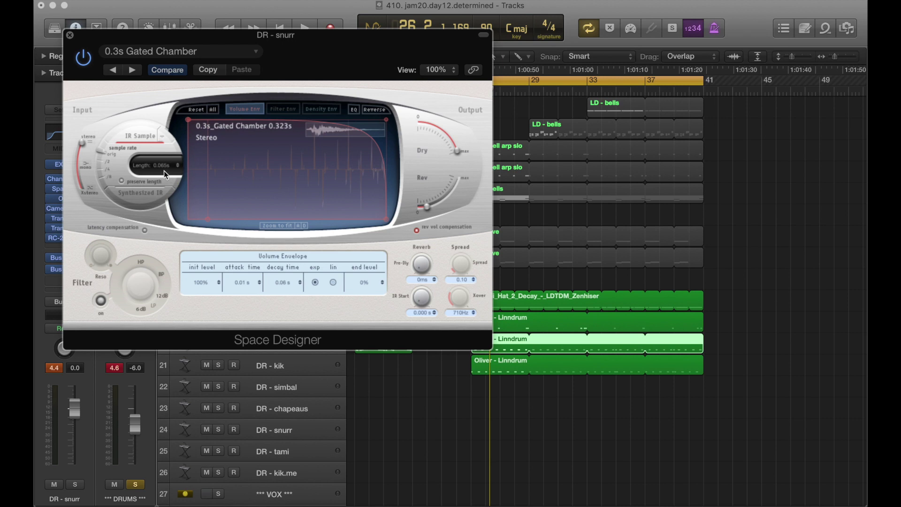
click(70, 37)
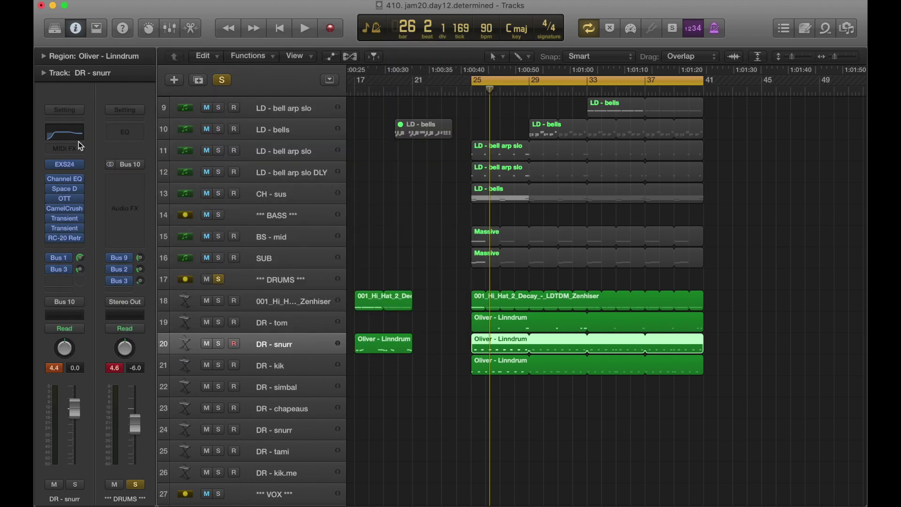
Inspect DR - snurr's Transient Master and RC-20 Retro Color, closing each window
mouse_move(67, 208)
click(70, 218)
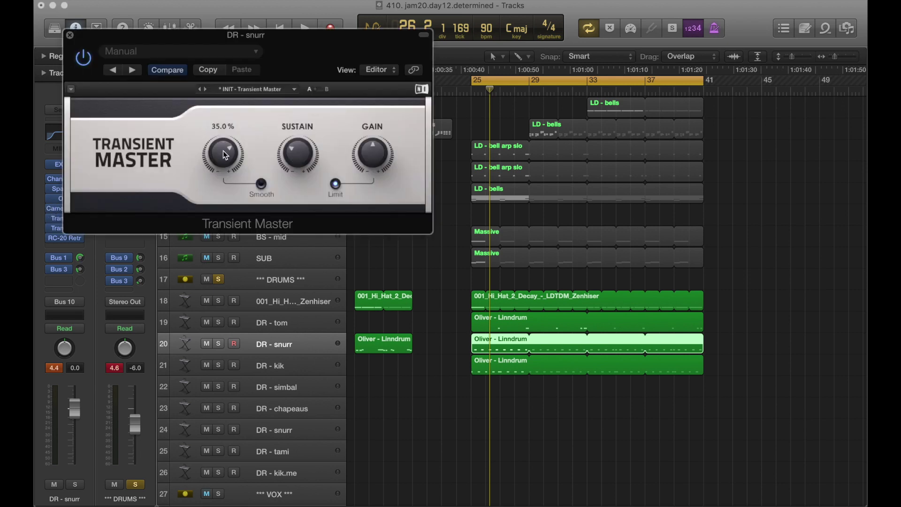
click(69, 35)
click(71, 238)
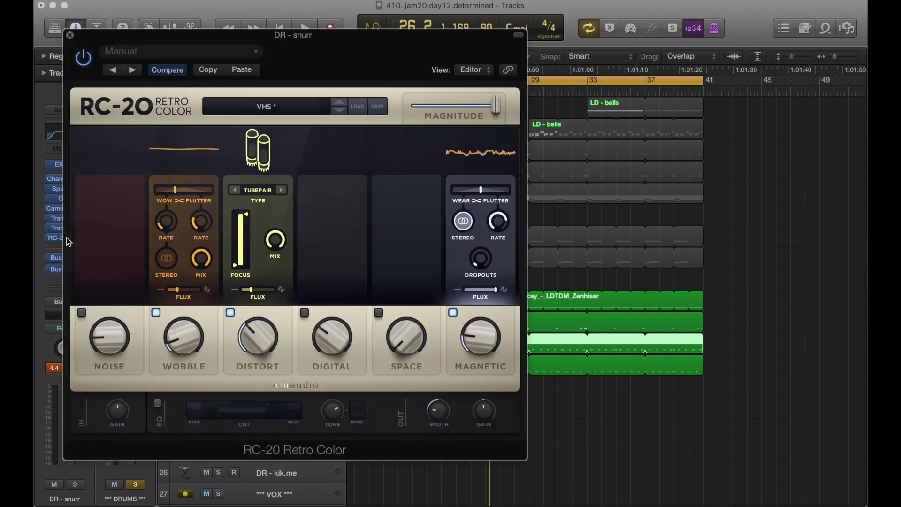
click(70, 35)
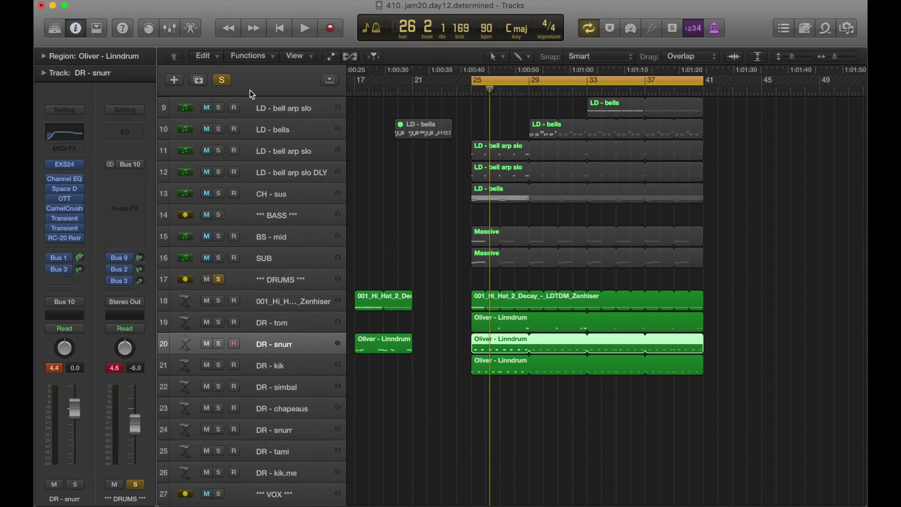
Inspect DR - kik's Transient Master and show the SC sidechain return on Bus 1
click(273, 366)
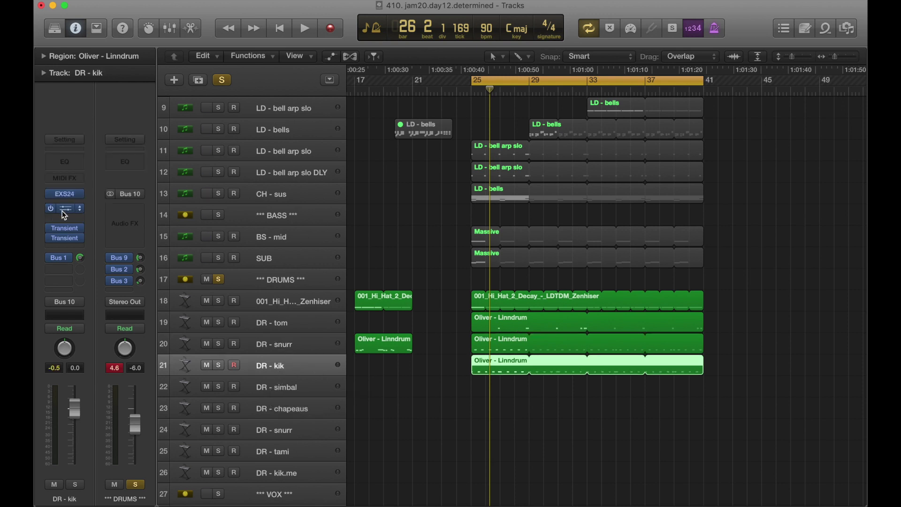
click(67, 228)
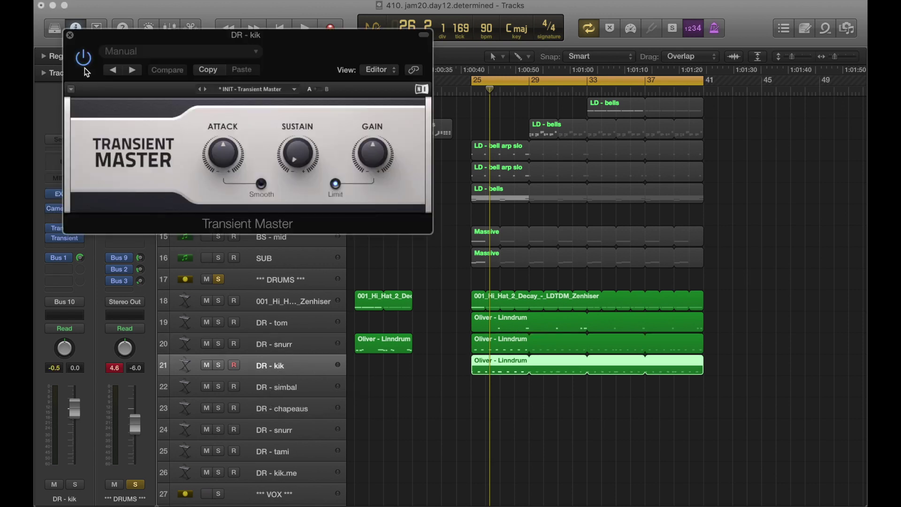
click(70, 35)
click(67, 239)
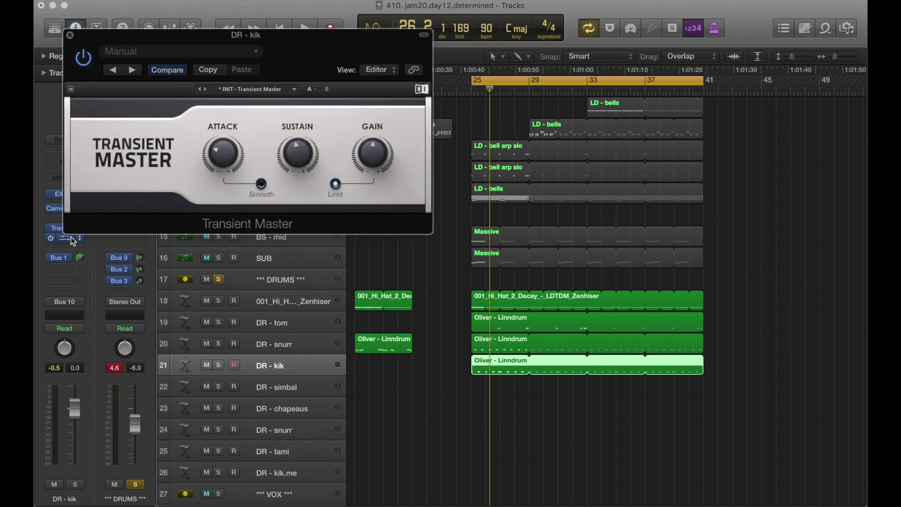
mouse_move(224, 159)
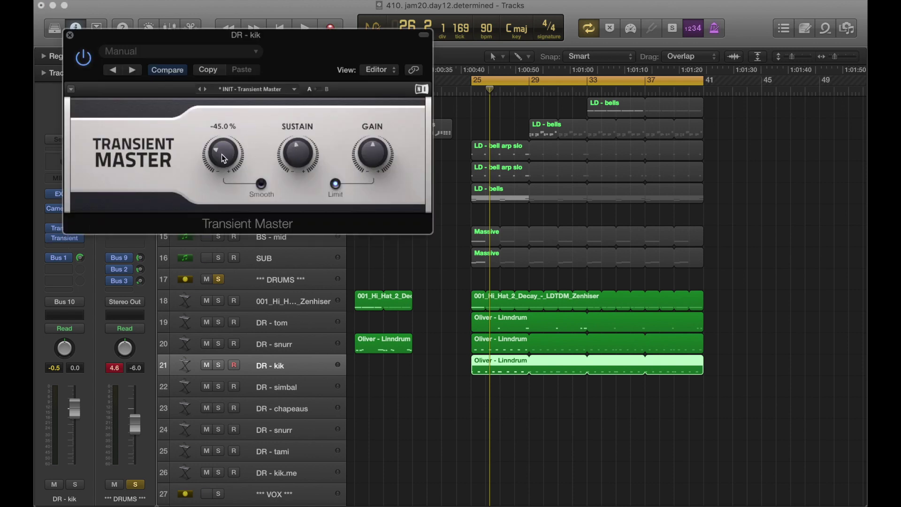
click(69, 34)
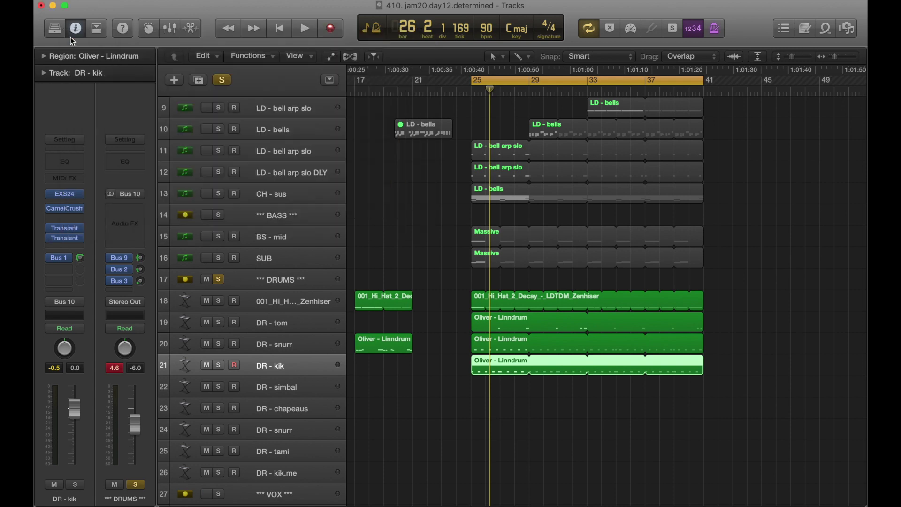
click(60, 261)
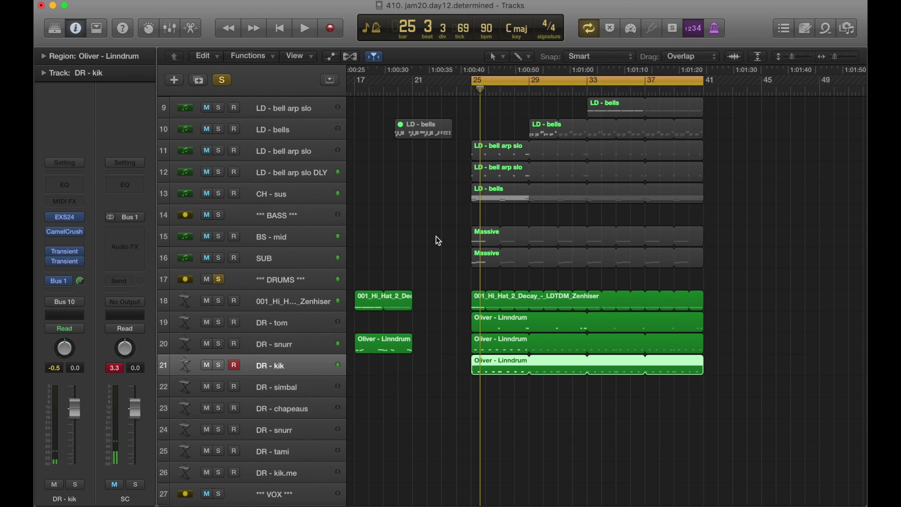
Play and stop the song, deselect the kick regions, and unsolo the DRUMS group
key(space)
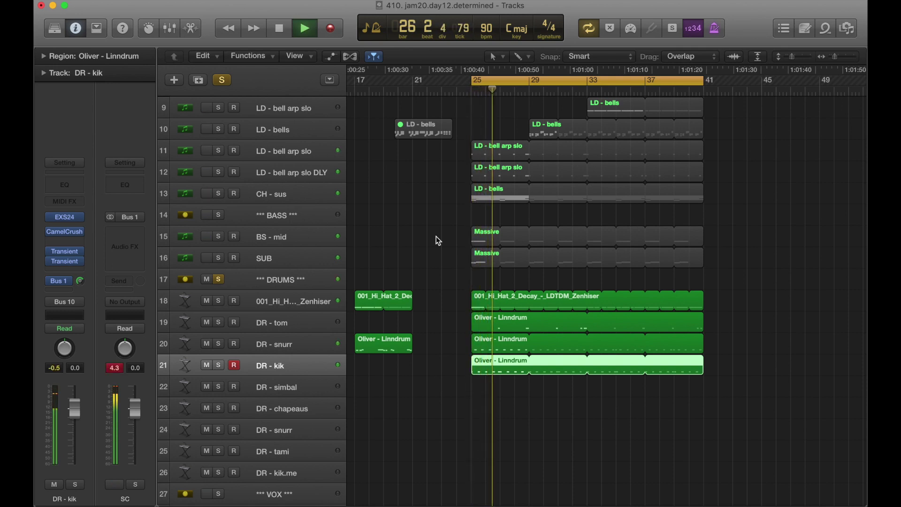
key(space)
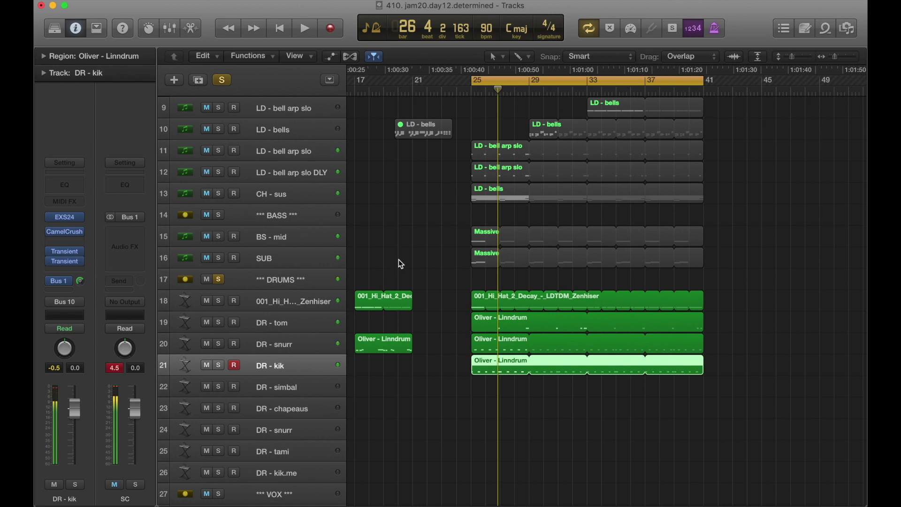
click(399, 259)
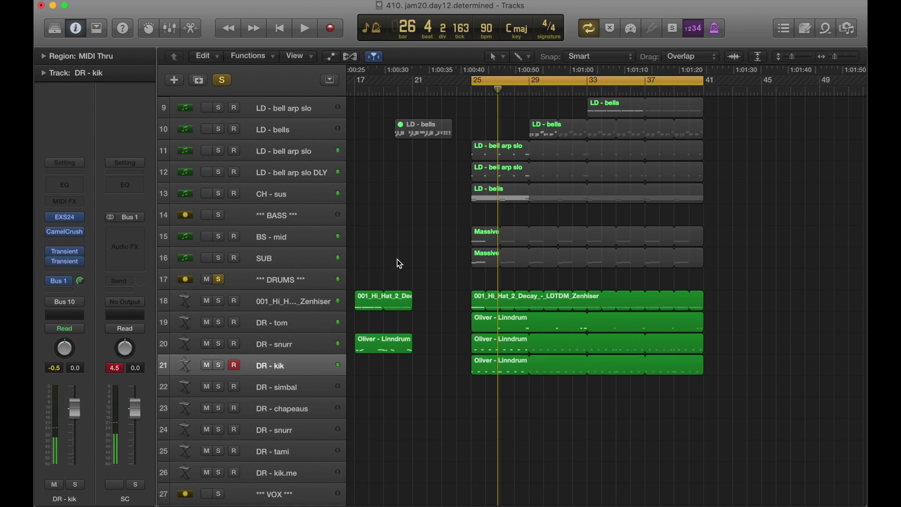
click(219, 280)
scroll(253, 272, up, 5)
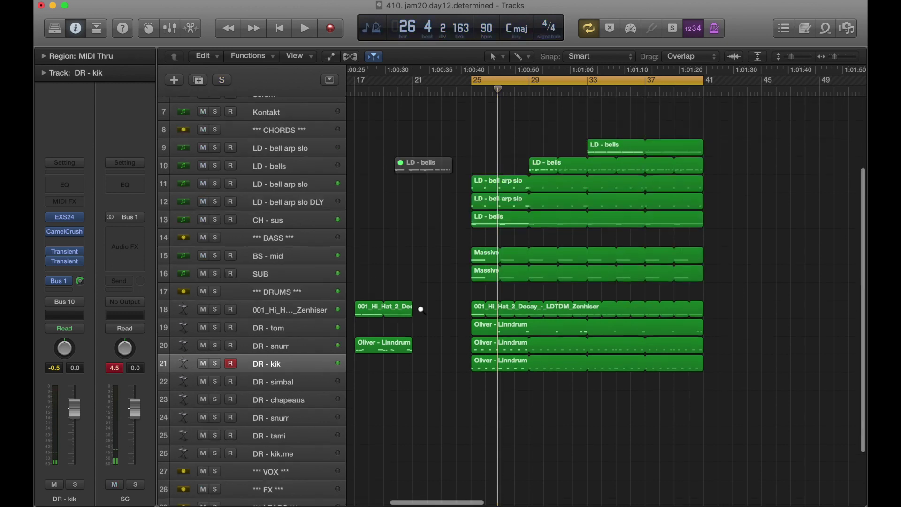
Solo only the BS - mid track, play from bar 25, and open its Massive instrument
click(213, 248)
click(275, 266)
alt+click(213, 265)
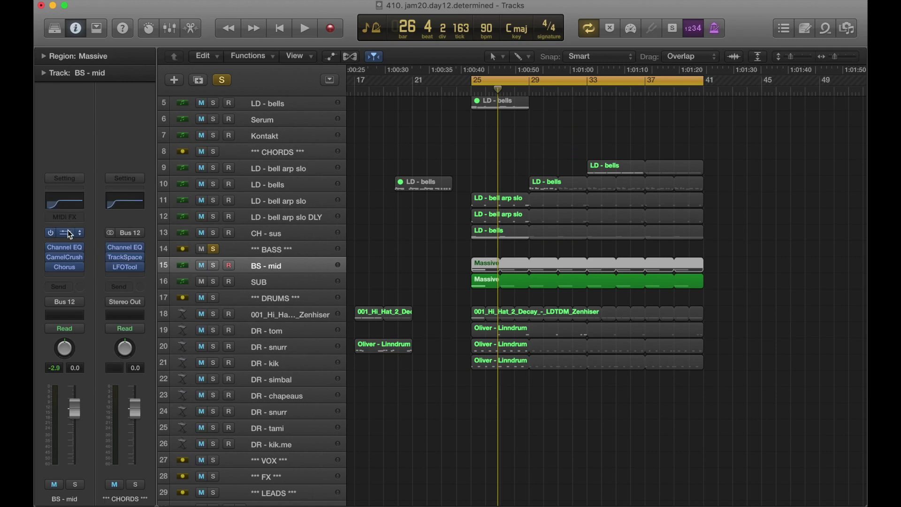
key(space)
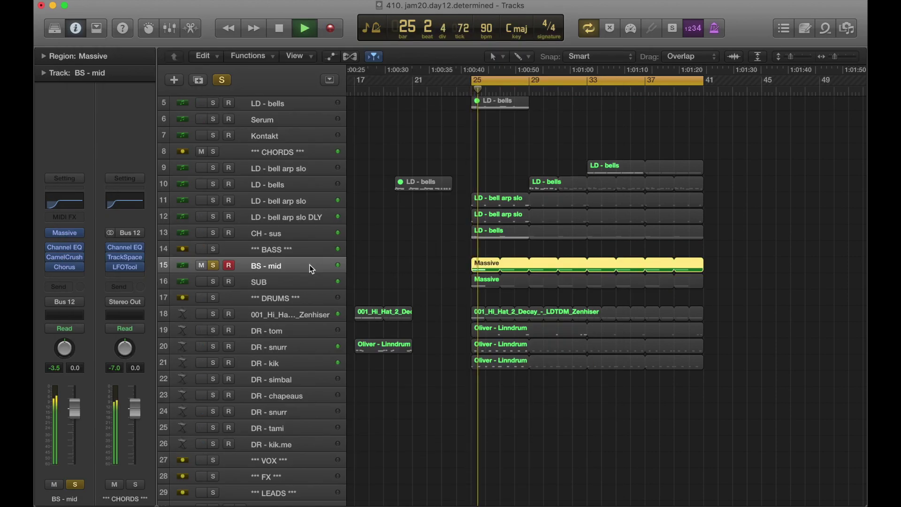
key(space)
click(68, 235)
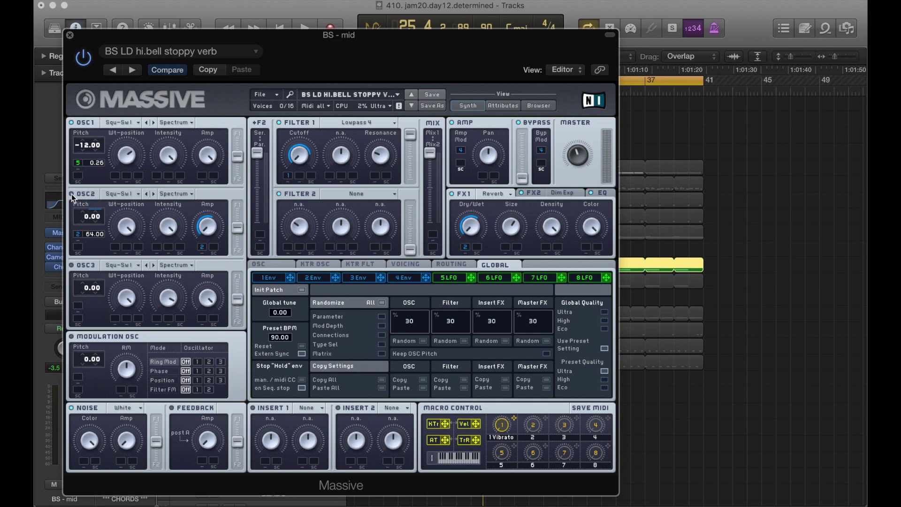
Audition the Massive patch in playback and with a Musical Typing note, viewing the envelope editor
key(space)
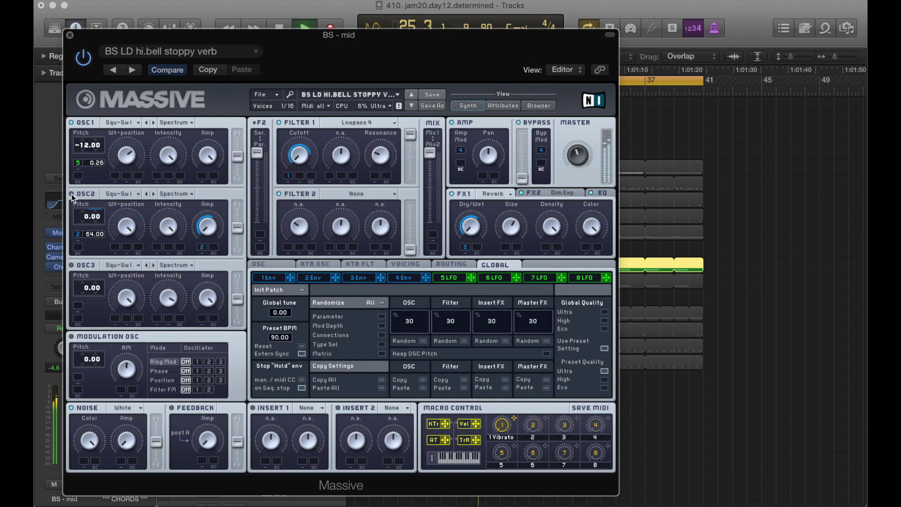
key(space)
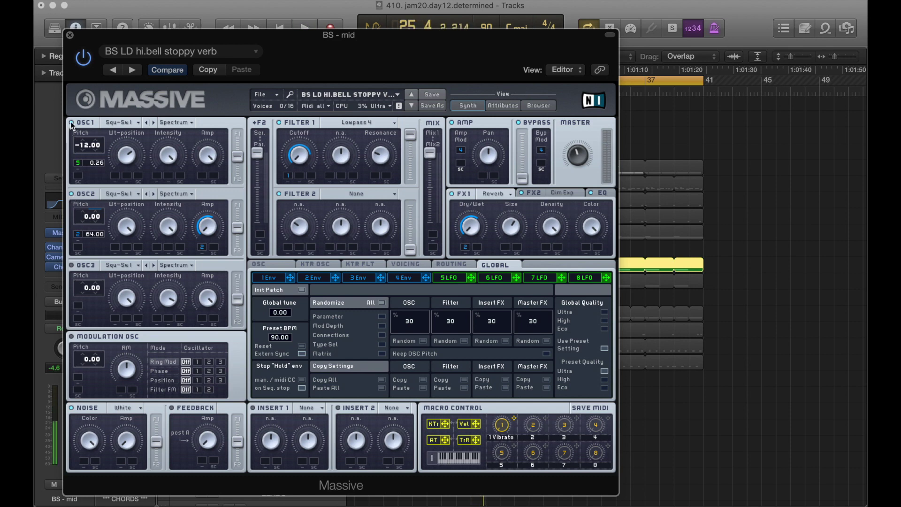
key(space)
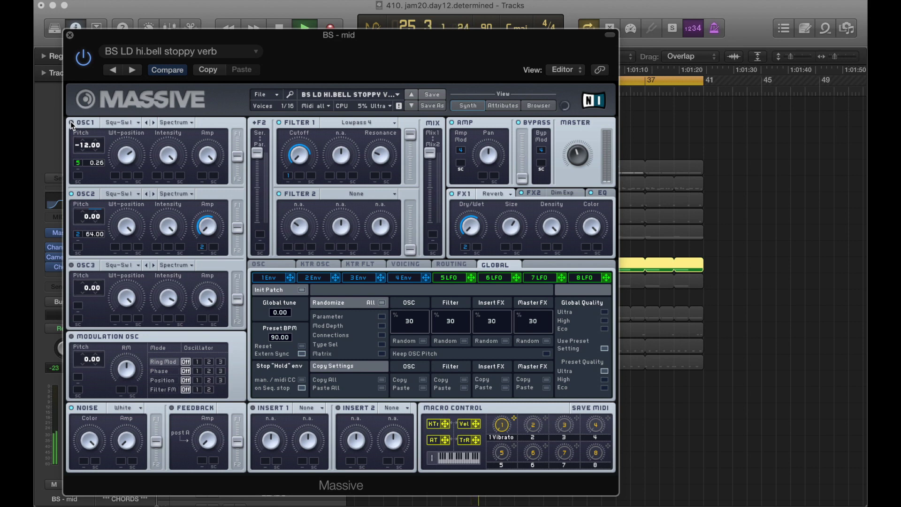
key(space)
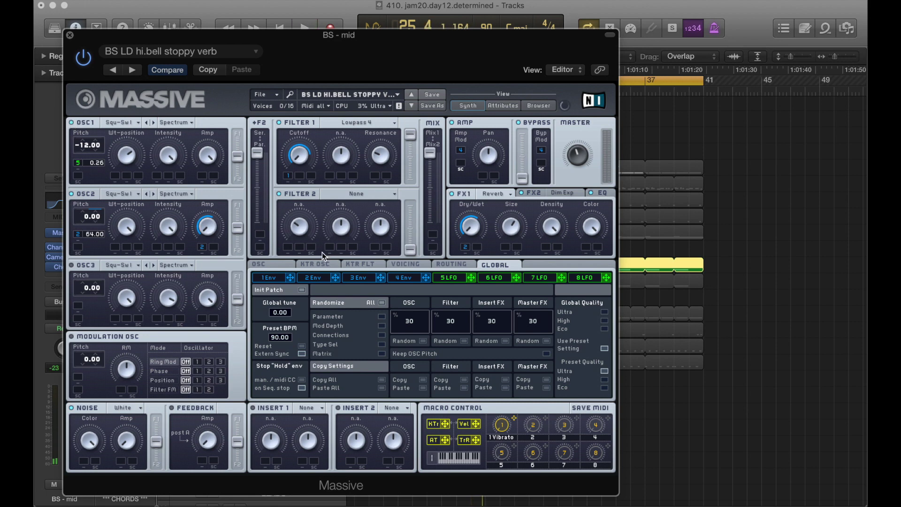
click(312, 277)
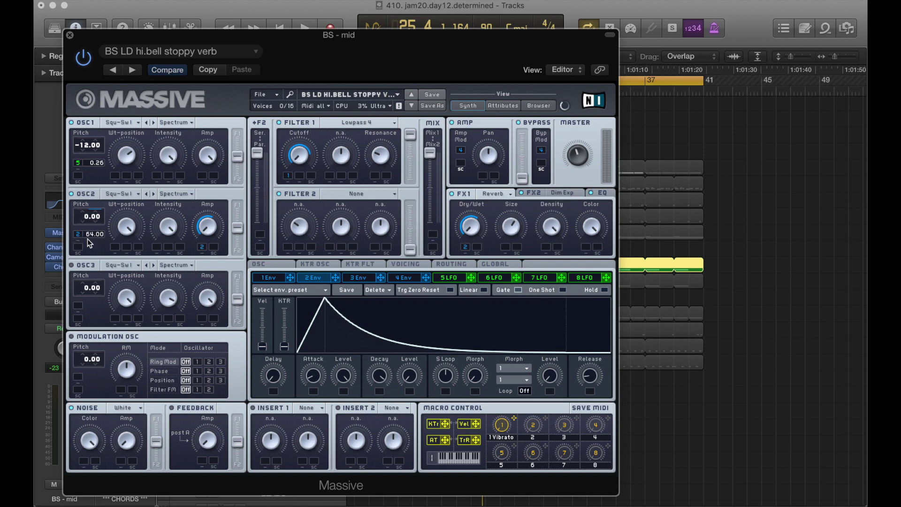
key(super+k)
key(k)
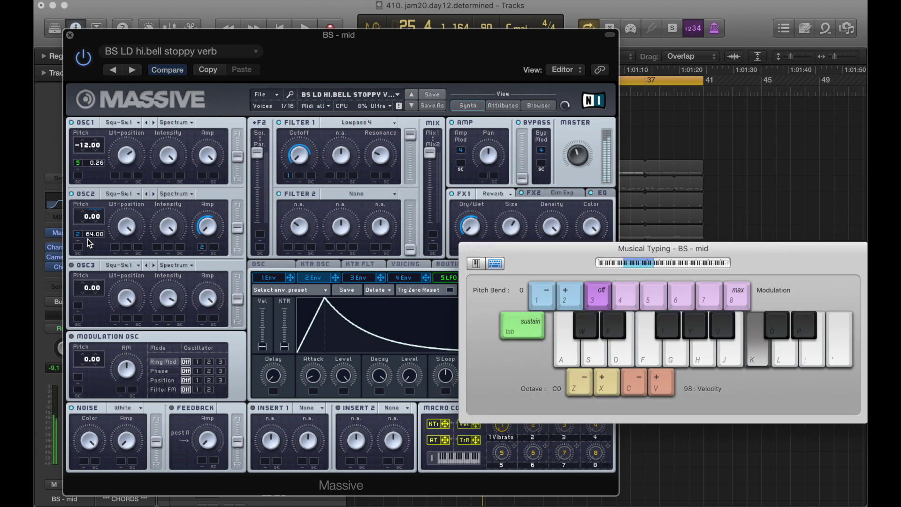
key(super+k)
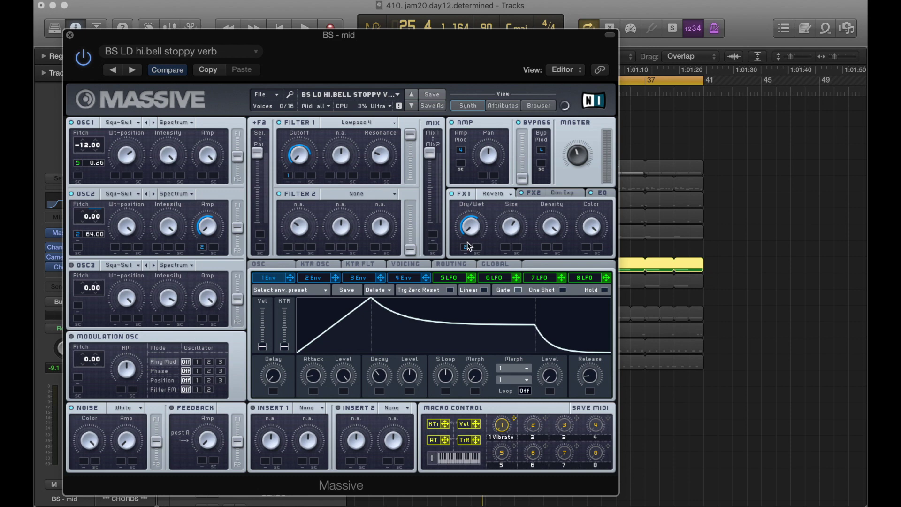
Check envelope 2 modulating the reverb Dry/Wet and audition held test notes with Musical Typing
click(313, 278)
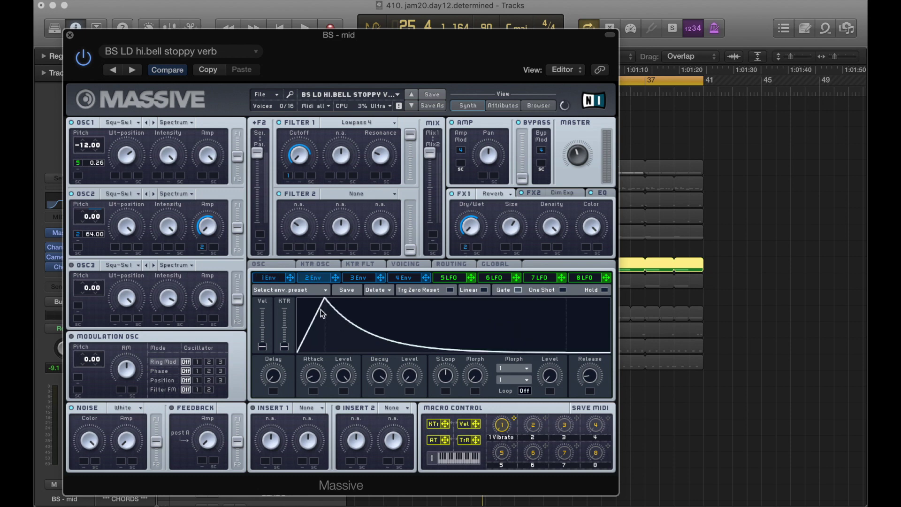
click(464, 249)
key(super+k)
key(f)
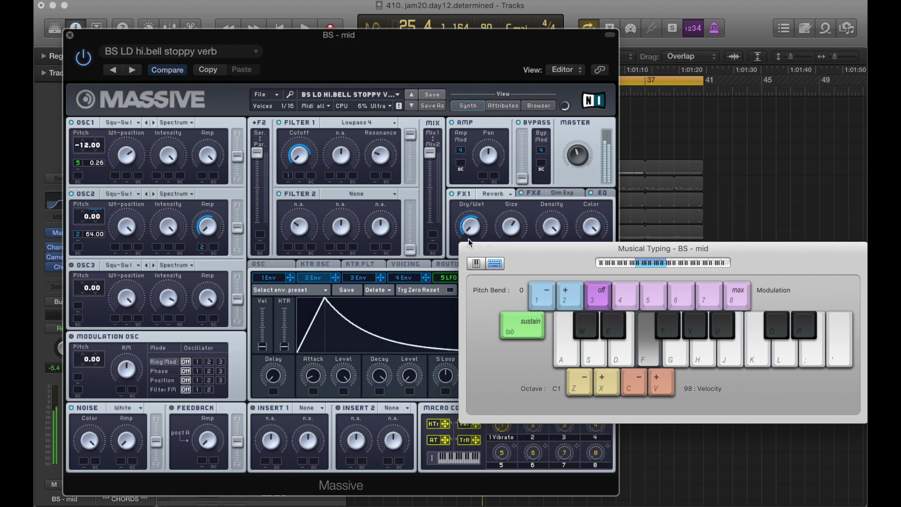
key(f)
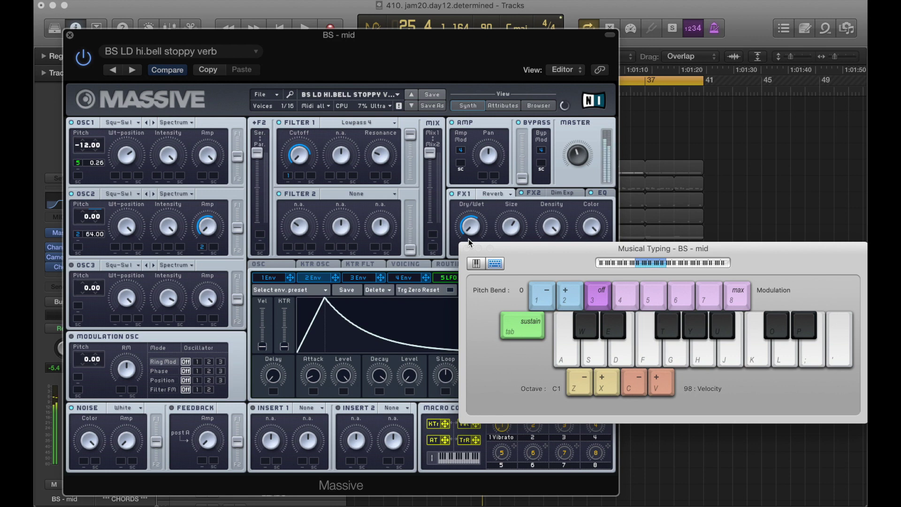
key(f)
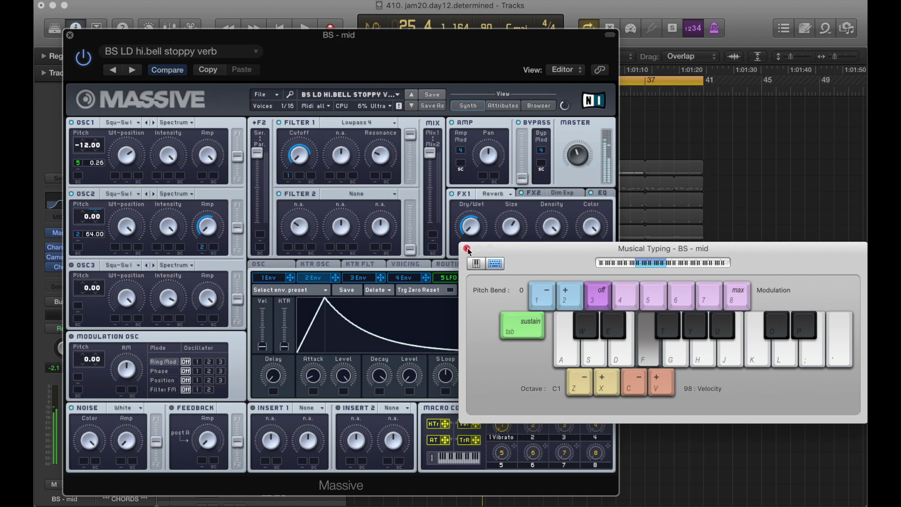
click(469, 249)
Close Massive, unsolo BS - mid, and check the SUB track's Kontakt instrument
click(69, 34)
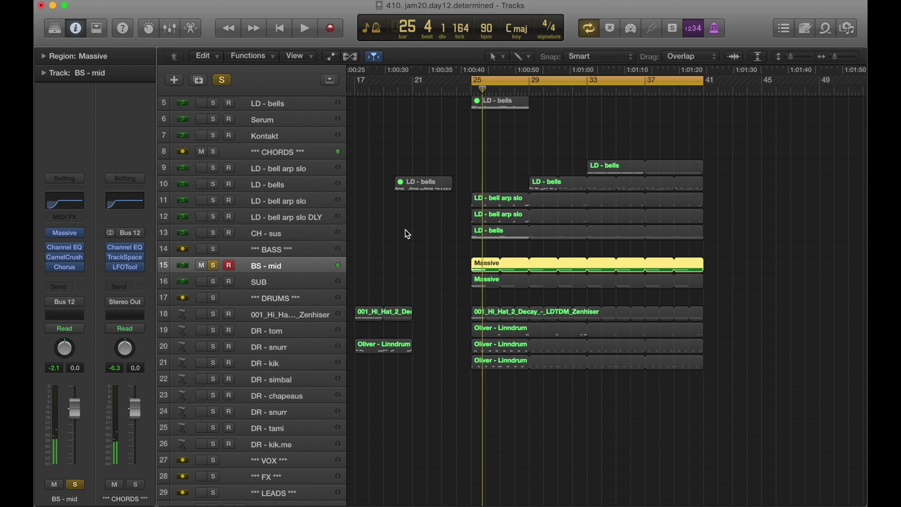
click(213, 265)
click(249, 282)
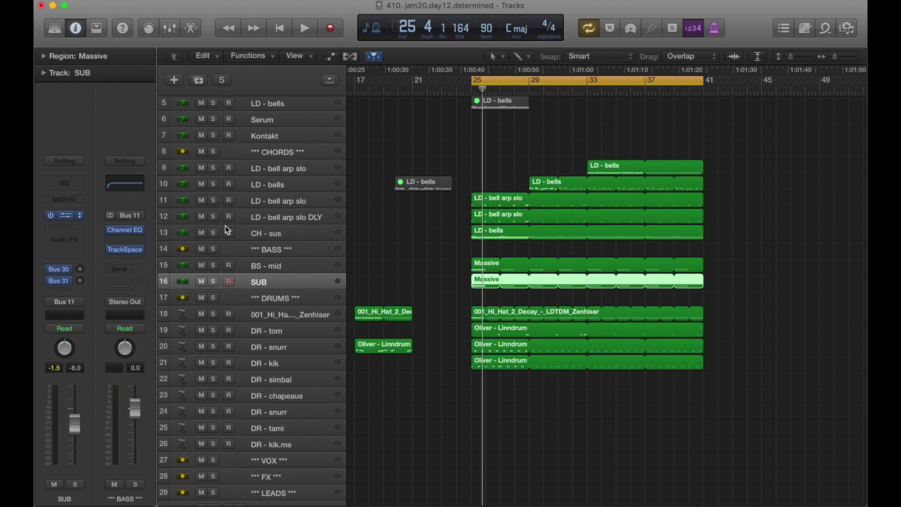
key(v)
click(70, 35)
Inspect the BASS bus Channel EQ and TrackSpacer, playing to watch the Bus 1 sidechain ducking
click(289, 248)
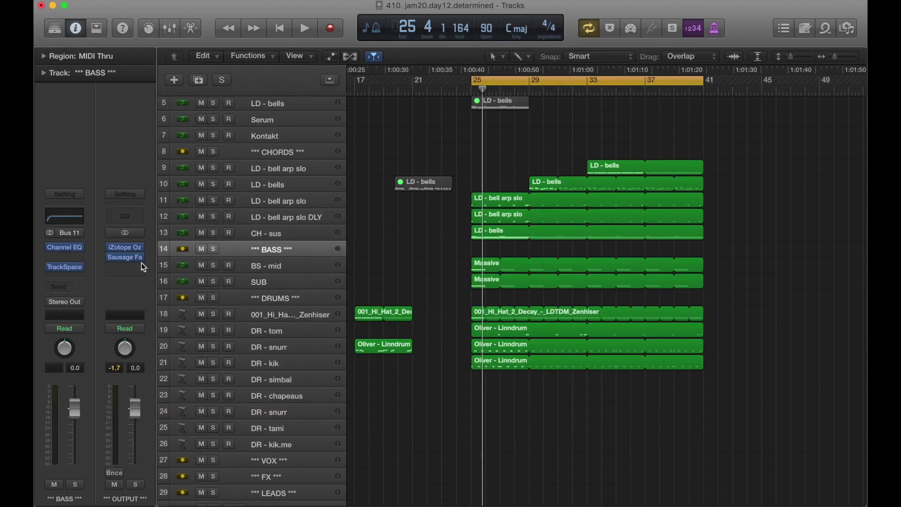
click(64, 247)
click(71, 36)
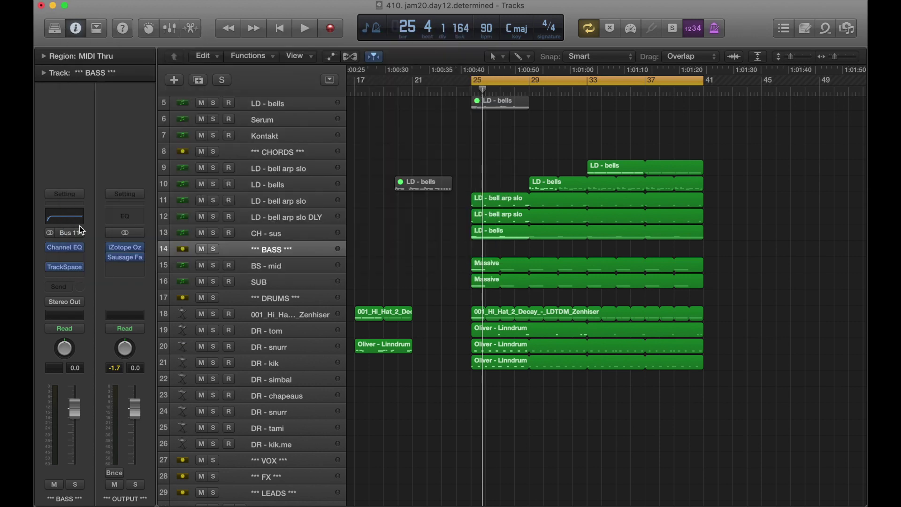
click(66, 269)
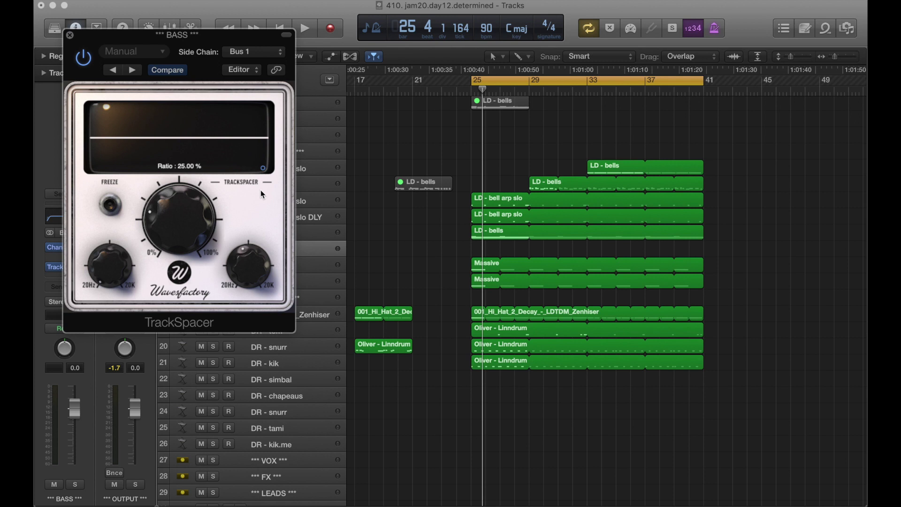
click(69, 35)
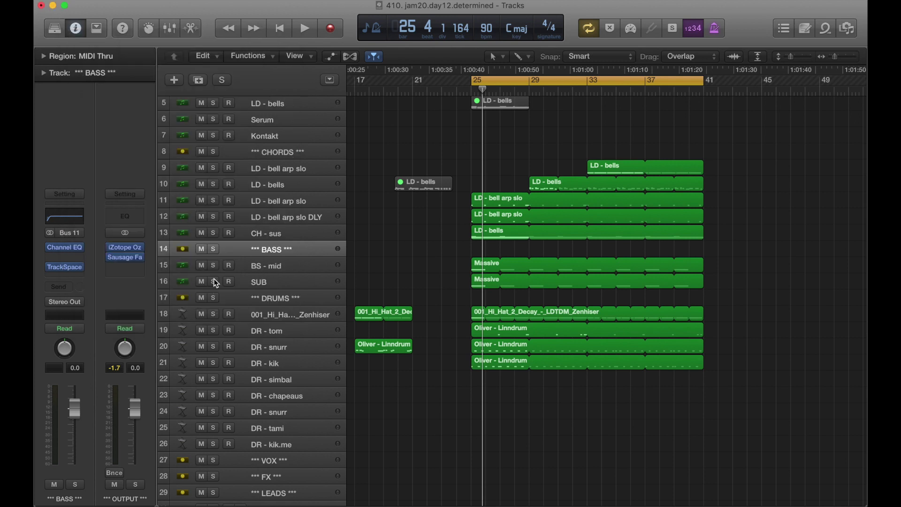
click(67, 268)
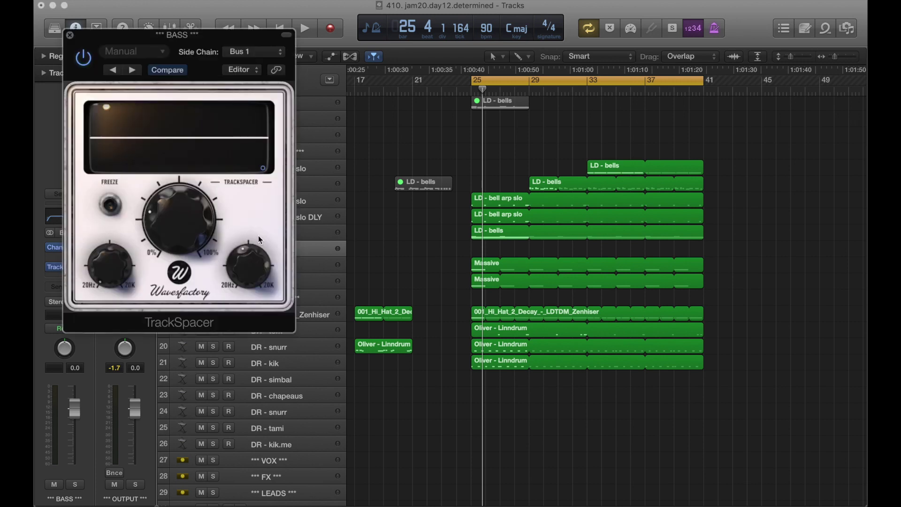
key(space)
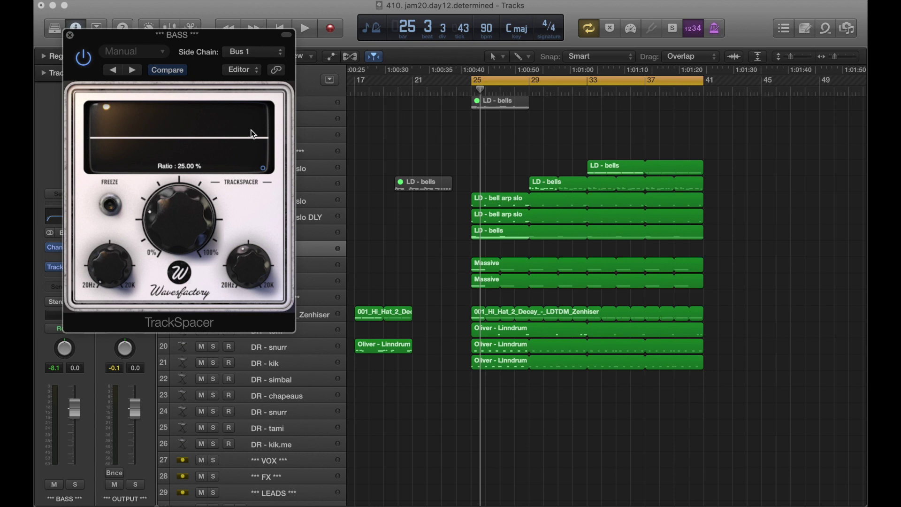
click(70, 35)
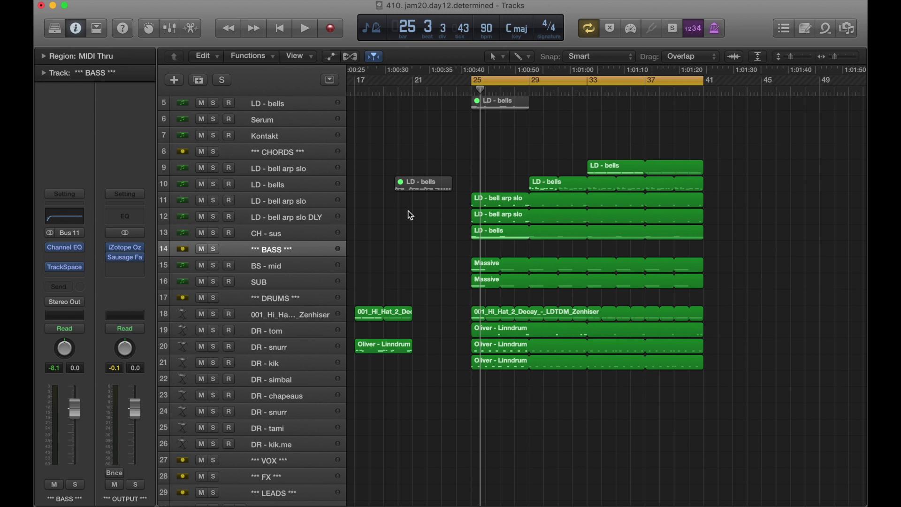
Solo CH - sus and play through the LD - bells region's notes in the note editor
click(310, 233)
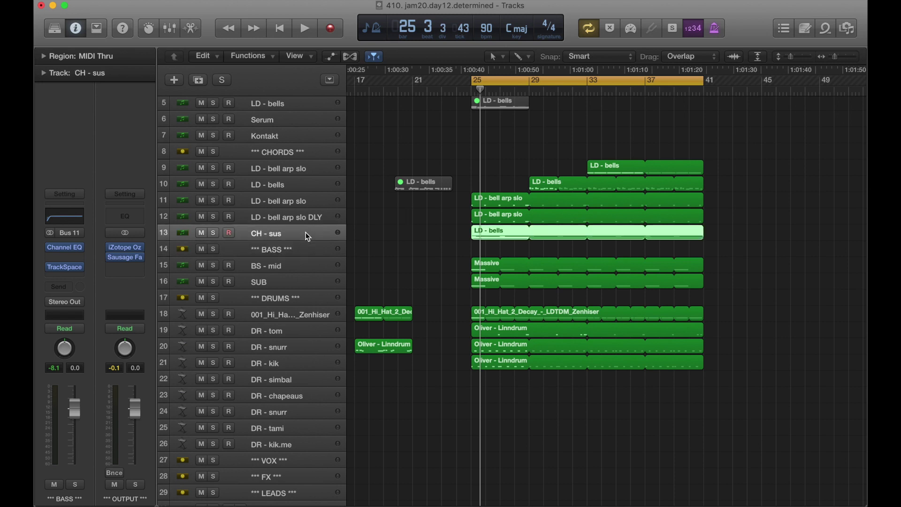
click(289, 151)
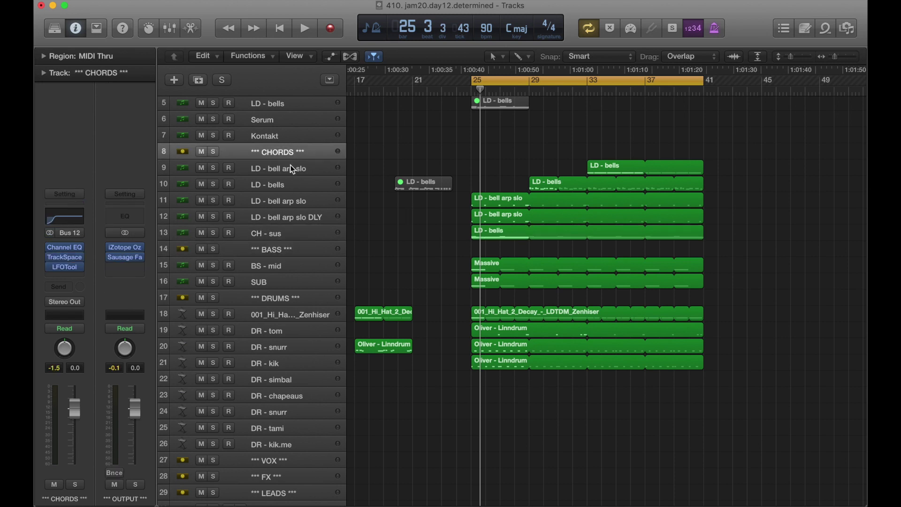
click(282, 229)
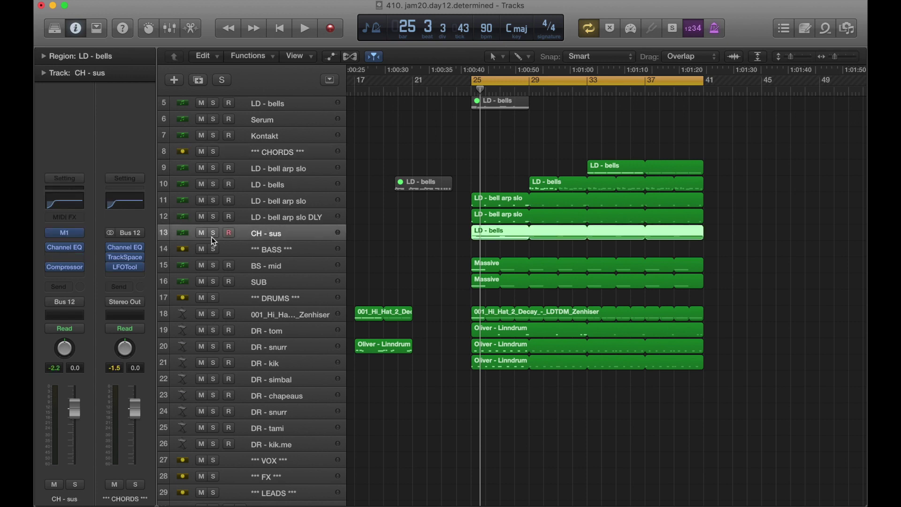
click(213, 234)
key(super+4)
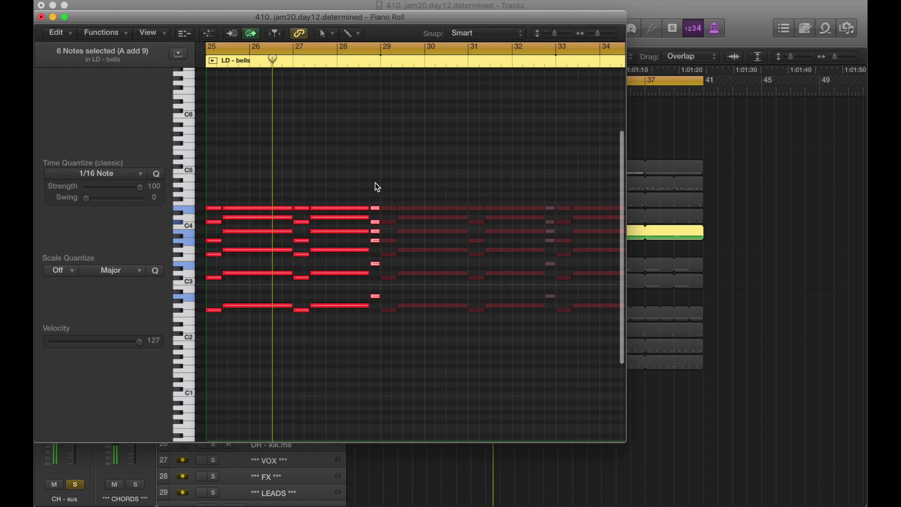
key(space)
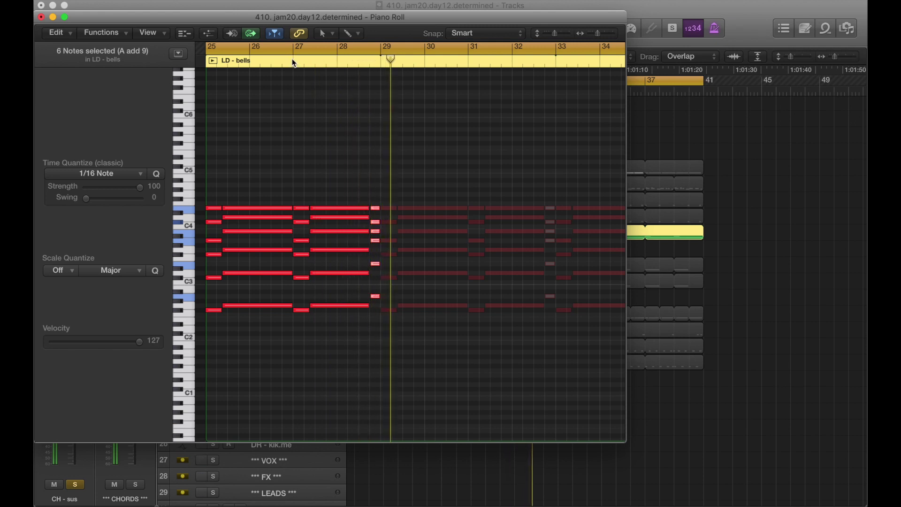
key(super+w)
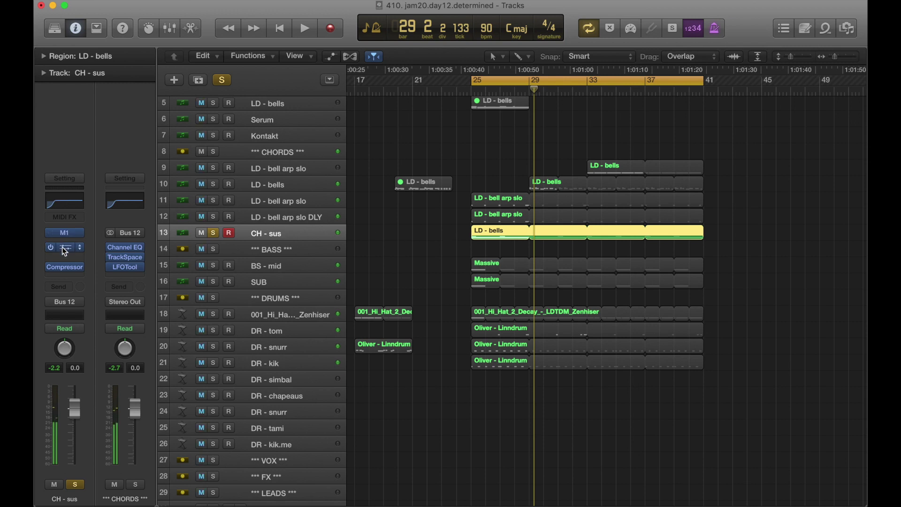
Inspect the Korg M1 instrument and Compressor settings on CH - sus
click(64, 234)
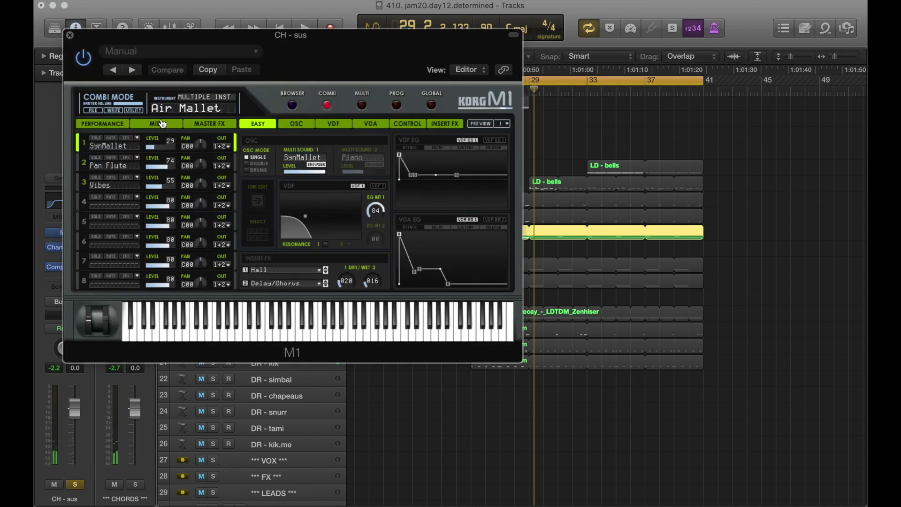
click(68, 35)
click(54, 266)
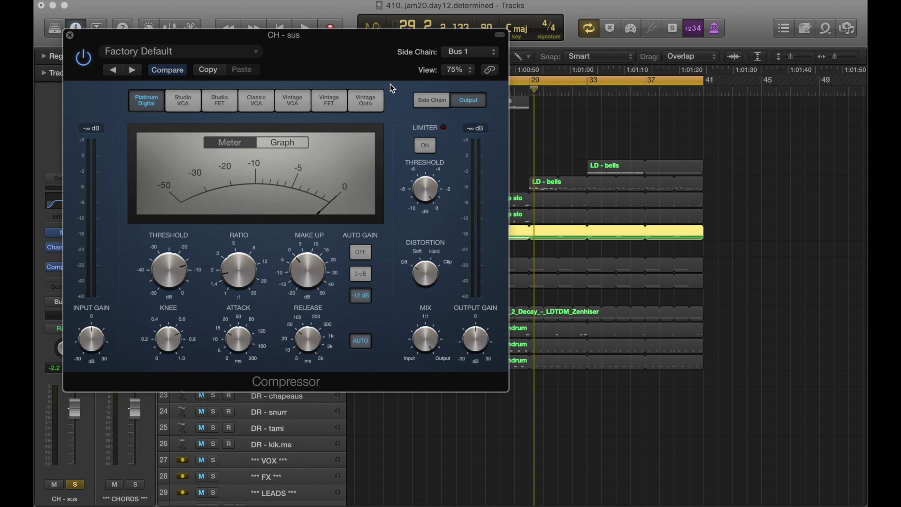
click(70, 35)
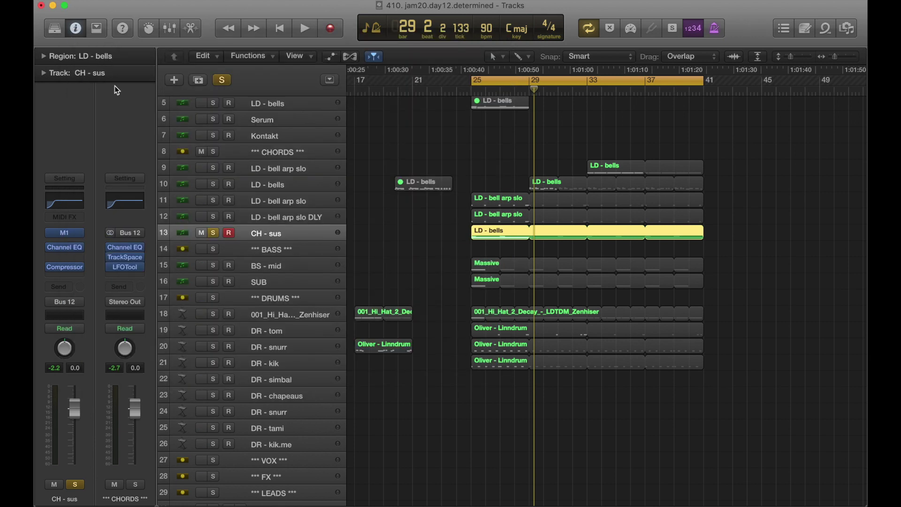
Solo the DRUMS group alongside the chords and audition them repeatedly from bar 25
click(214, 298)
key(space)
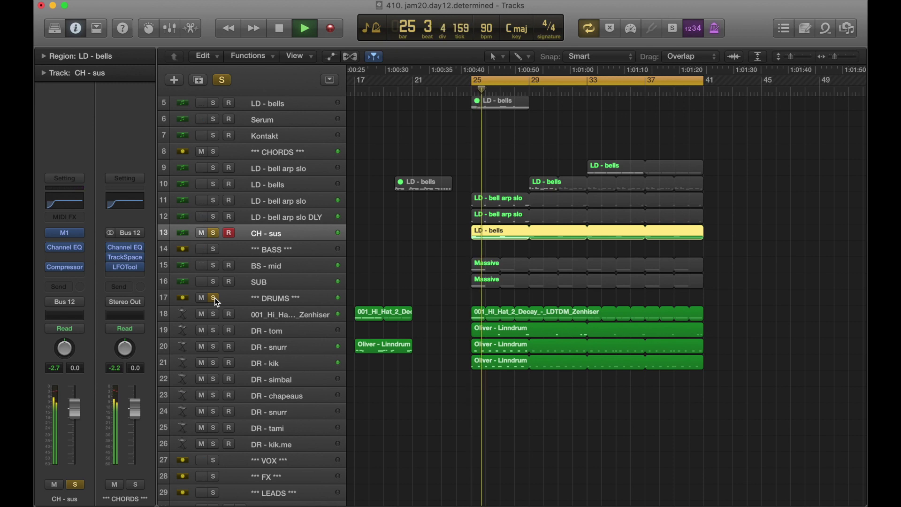
mouse_move(51, 268)
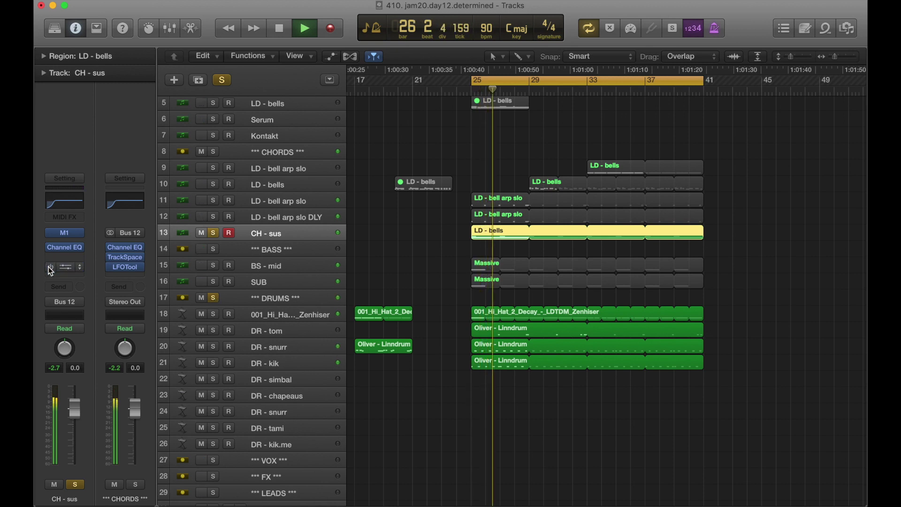
key(space)
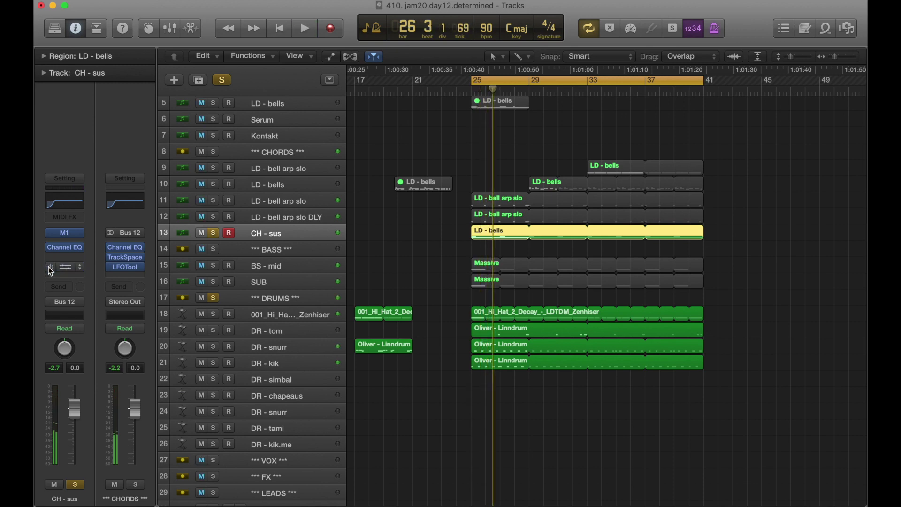
key(space)
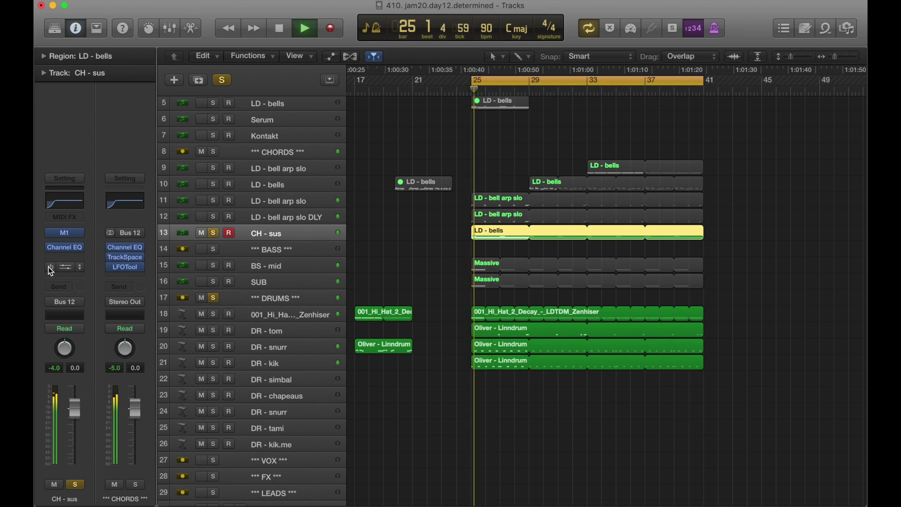
key(space)
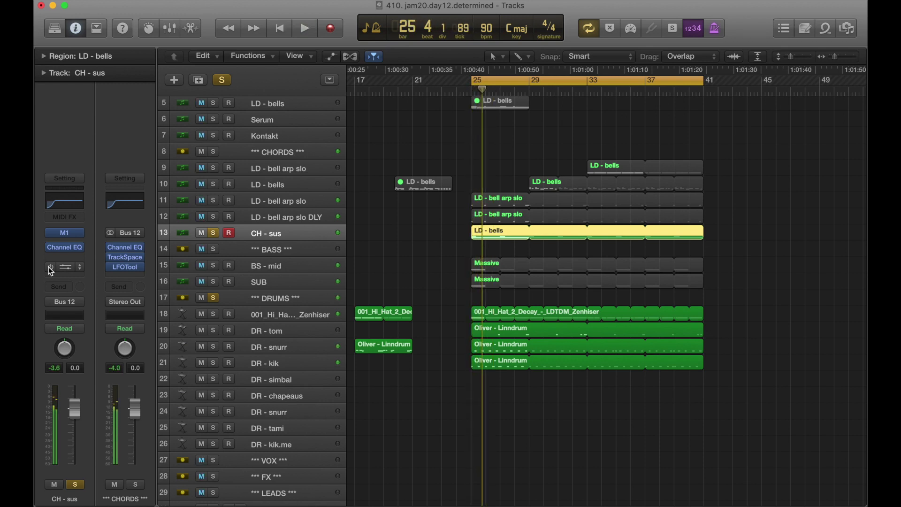
key(space)
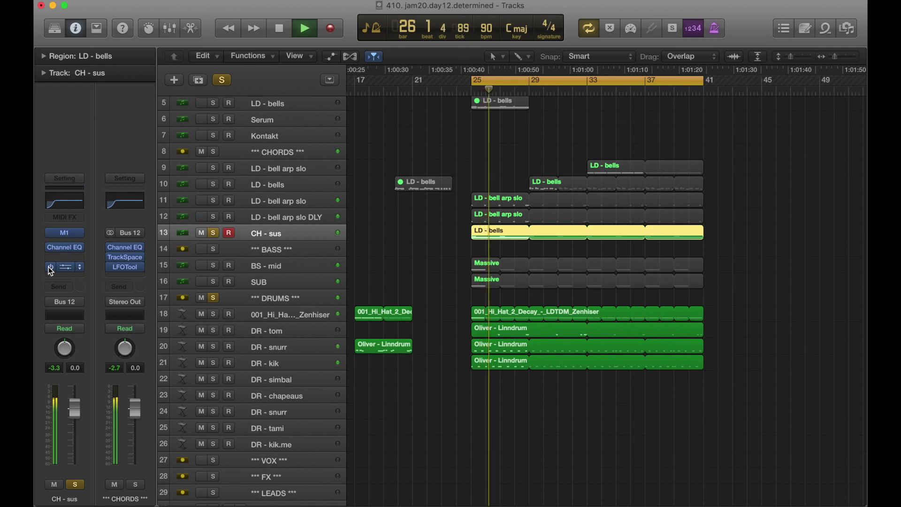
key(space)
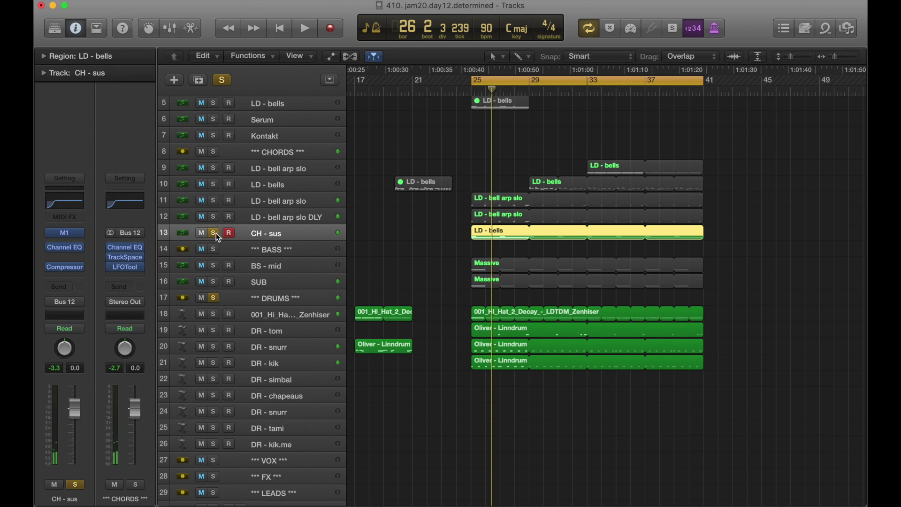
Solo both LD - bell arp slo tracks (11 and 12) and compare them by selecting each
click(214, 217)
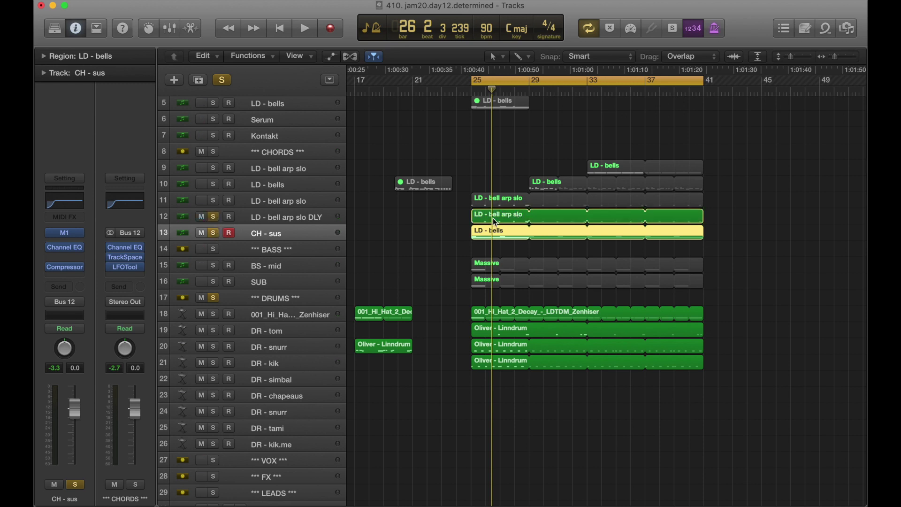
click(213, 200)
click(261, 199)
click(263, 216)
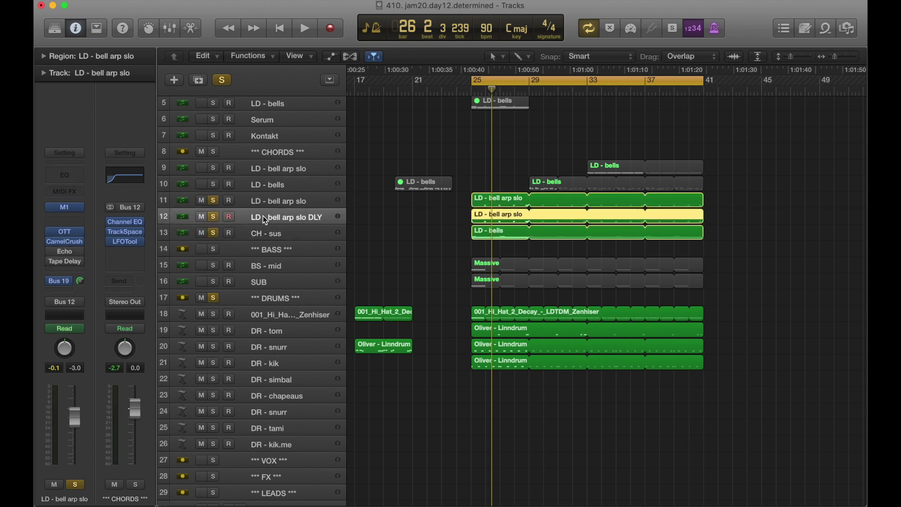
click(273, 204)
click(273, 214)
click(277, 200)
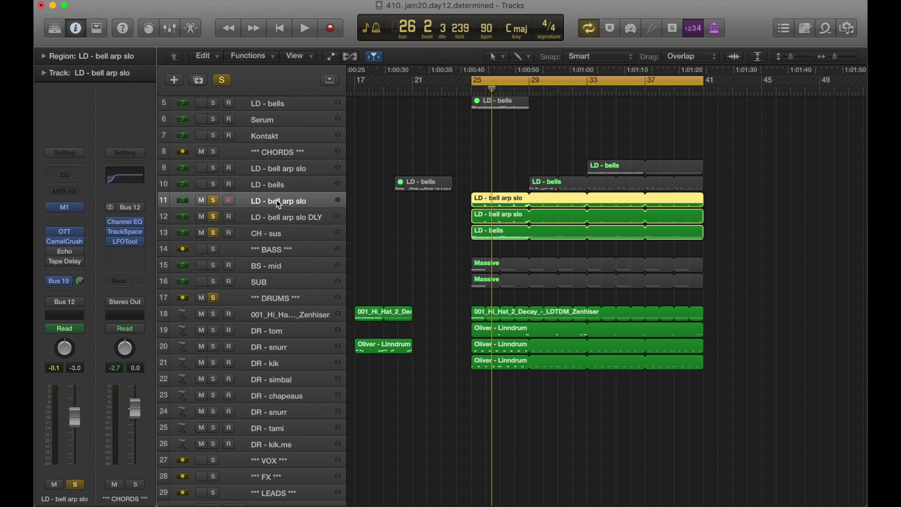
Take the solo off CH - sus, audition from bar 25, and select the LD - bell arp slo DLY track
click(213, 216)
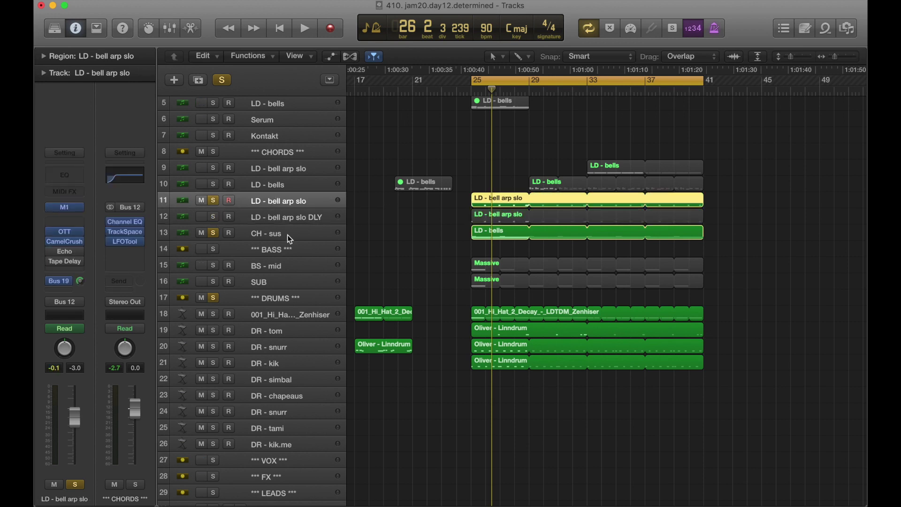
click(213, 233)
key(space)
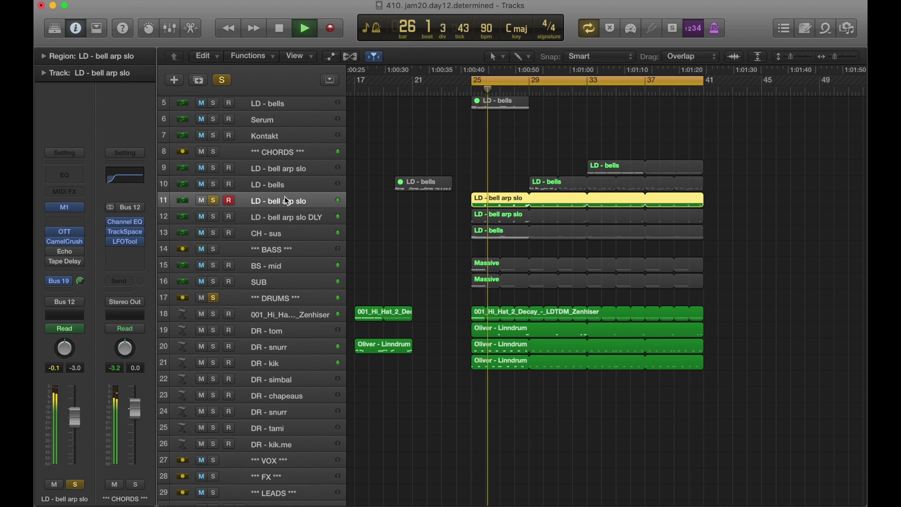
key(space)
mouse_move(66, 208)
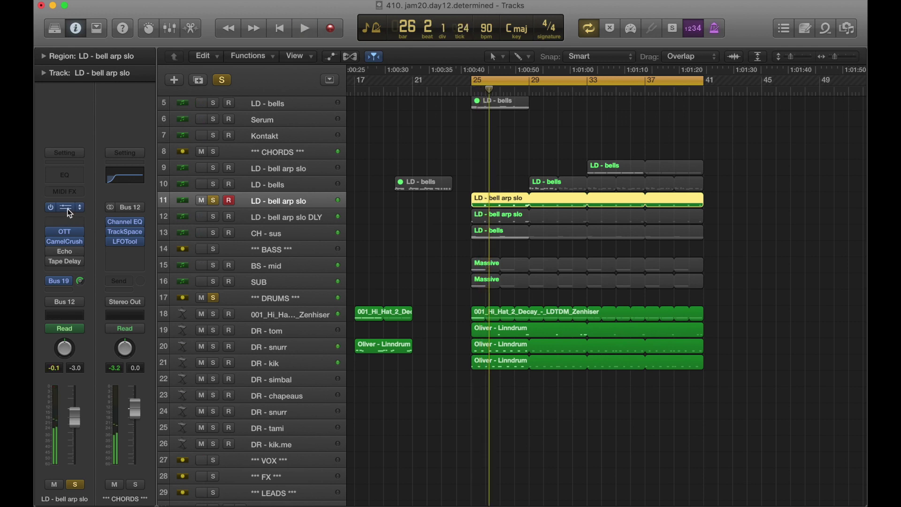
click(291, 216)
Solo the LD - bell arp slo DLY track and inspect its Tape Delay settings
key(s)
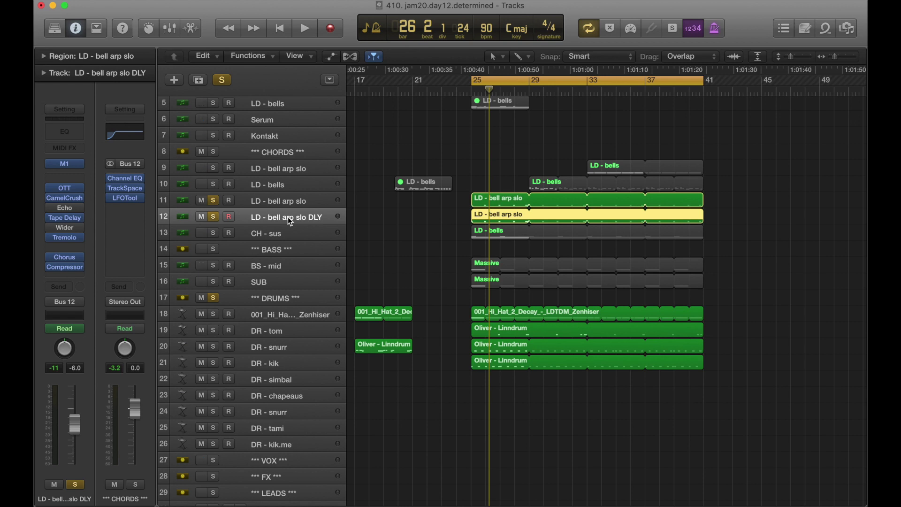
click(68, 217)
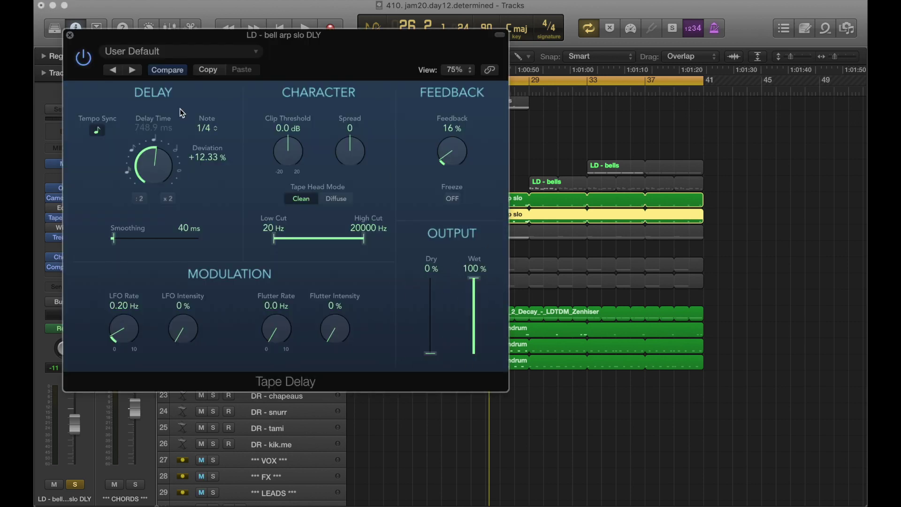
click(69, 35)
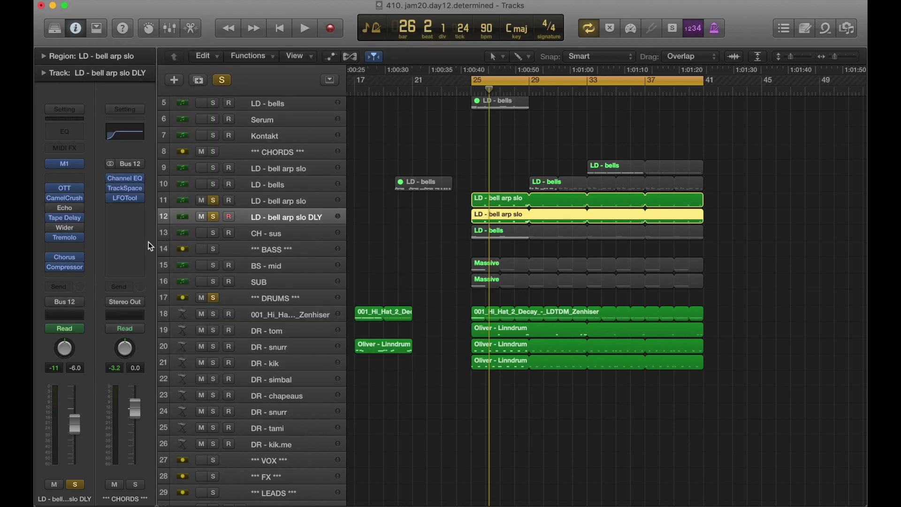
Show the automation lanes, recheck the Tape Delay curves, and un-solo the LD - bell arp slo track
key(a)
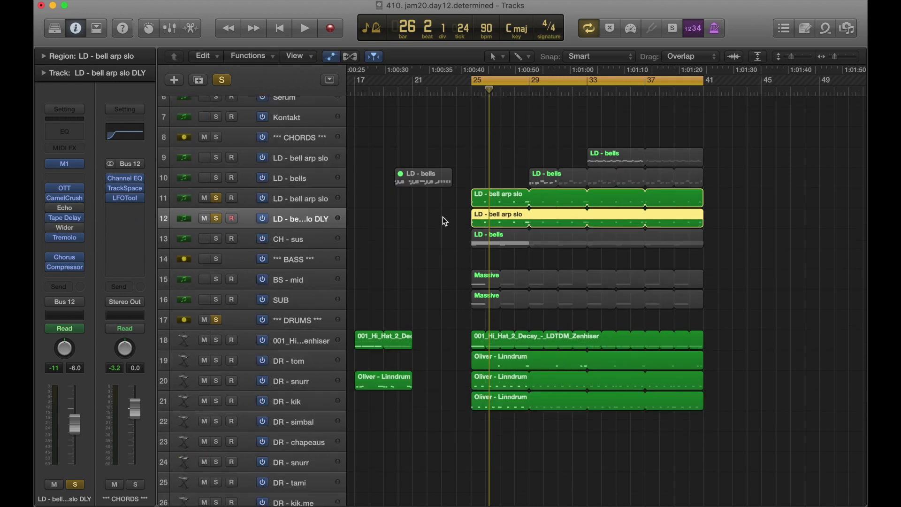
scroll(491, 256, up, 3)
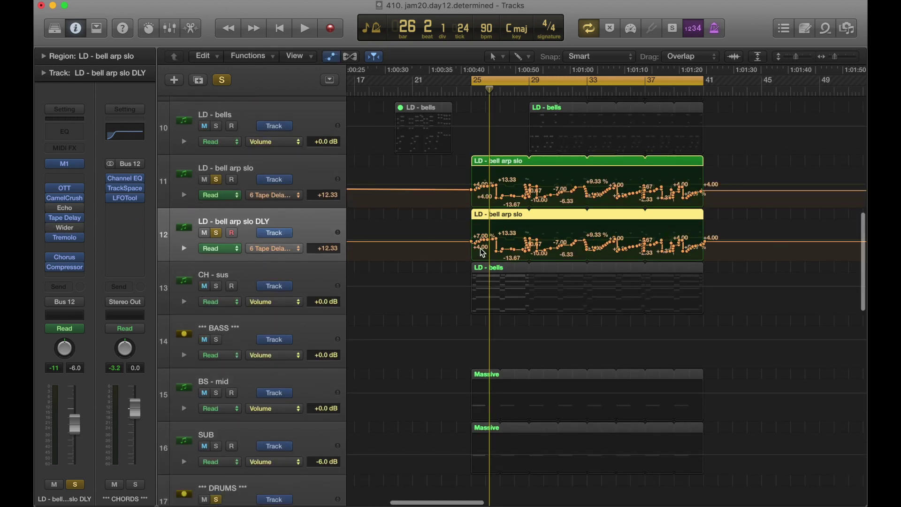
click(65, 217)
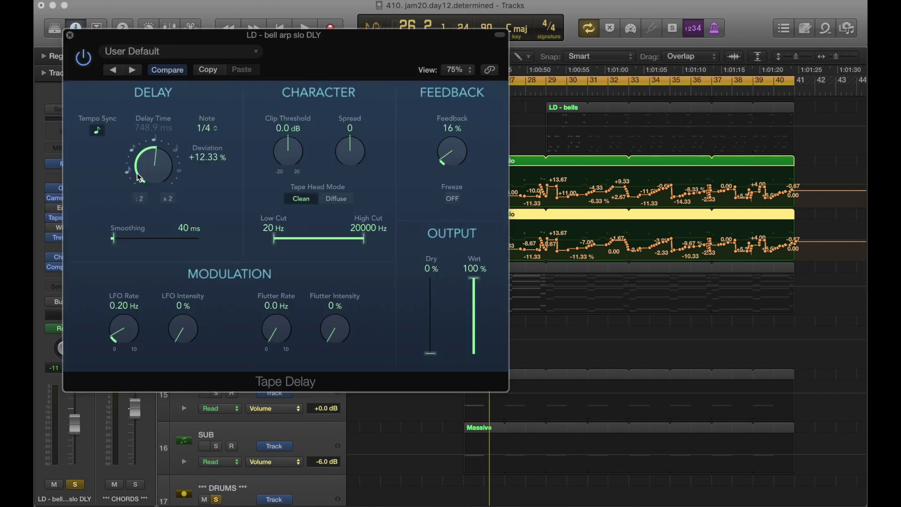
click(70, 35)
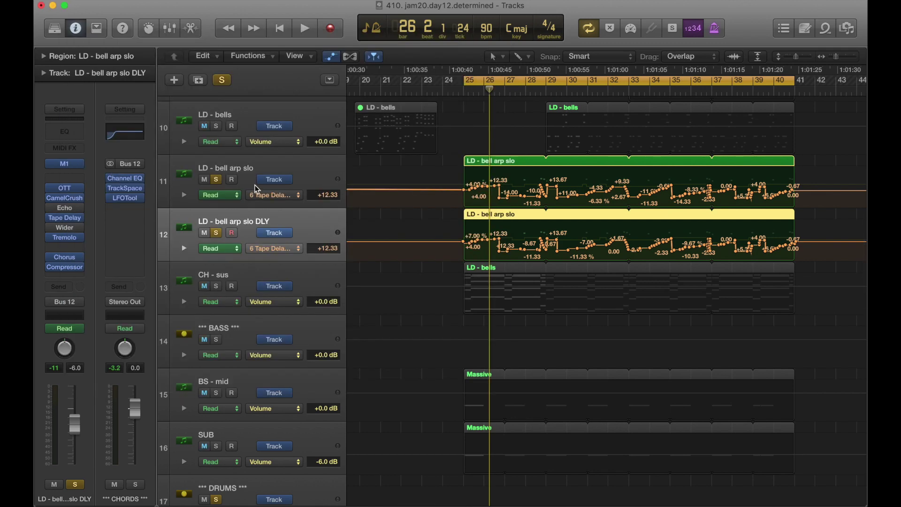
click(215, 180)
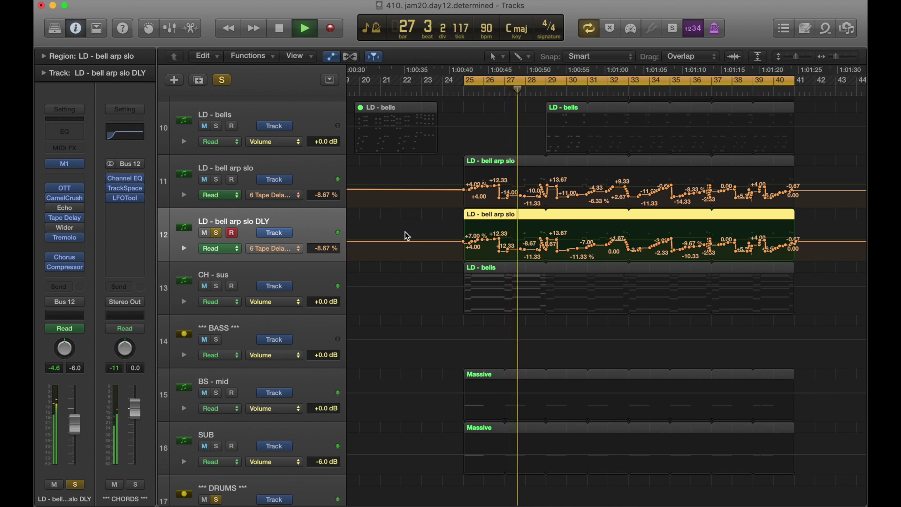
Stop playback and toggle solo off and back on for the LD - bell arp slo DLY track
key(space)
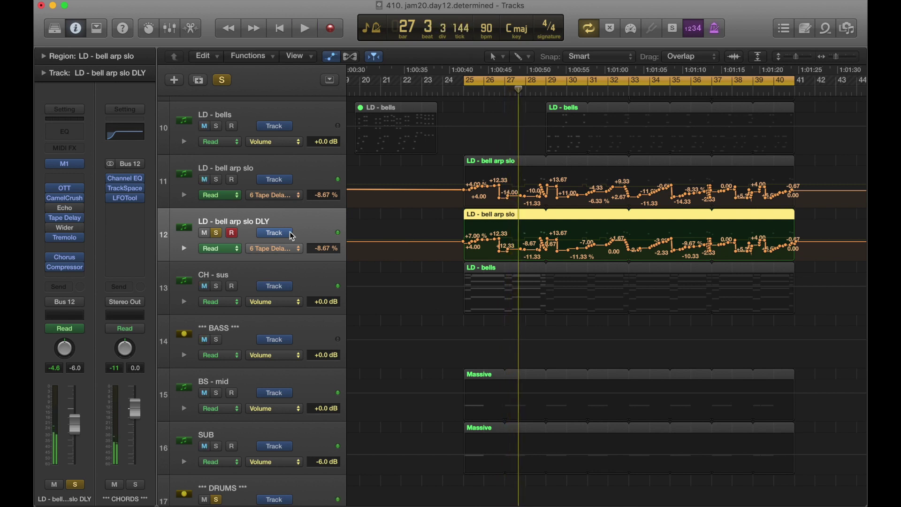
click(216, 234)
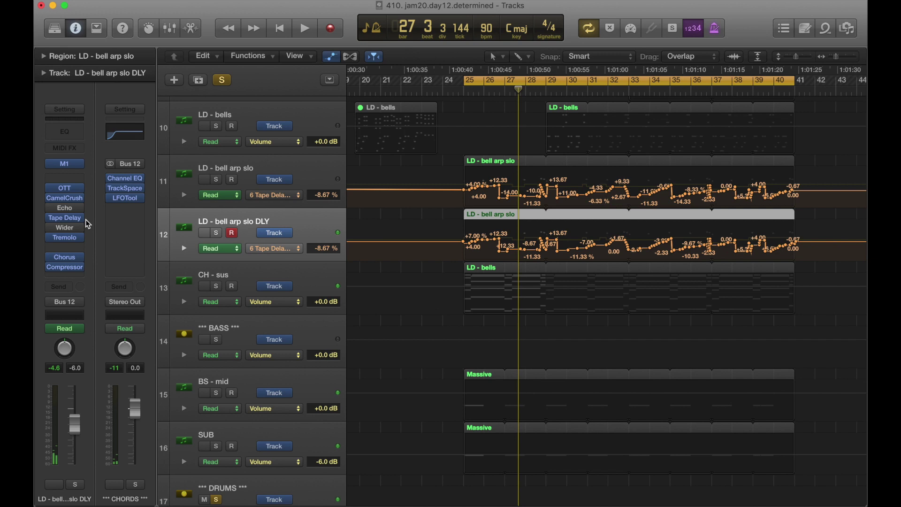
click(215, 233)
mouse_move(68, 222)
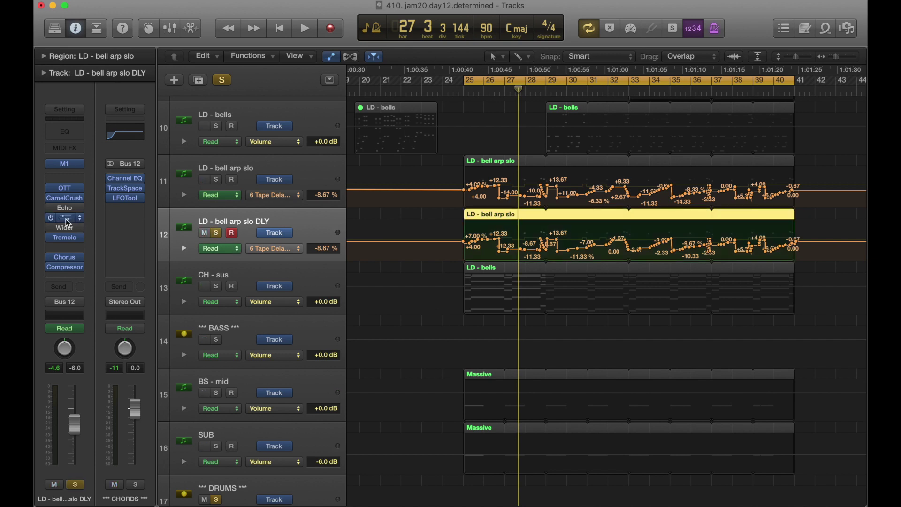
drag(65, 188, 68, 205)
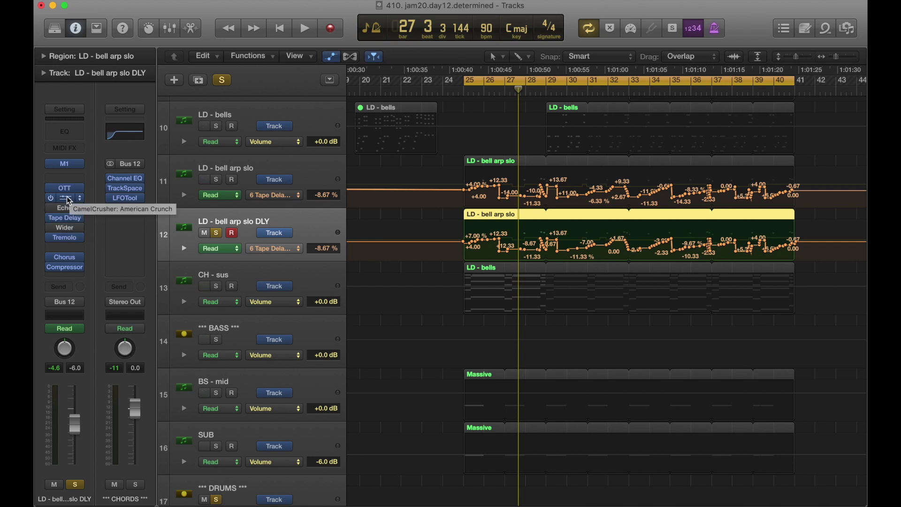
Inspect the DLY track's Tremolo and Chorus insert settings
click(65, 237)
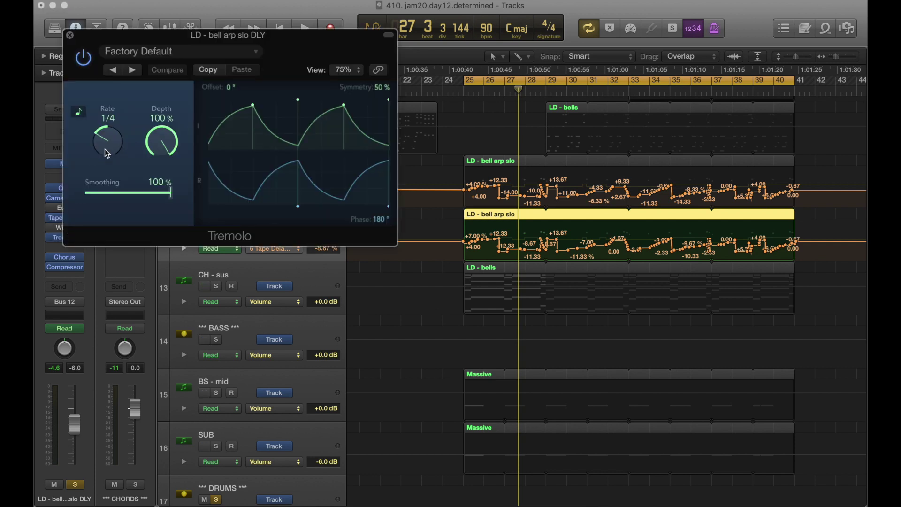
click(70, 36)
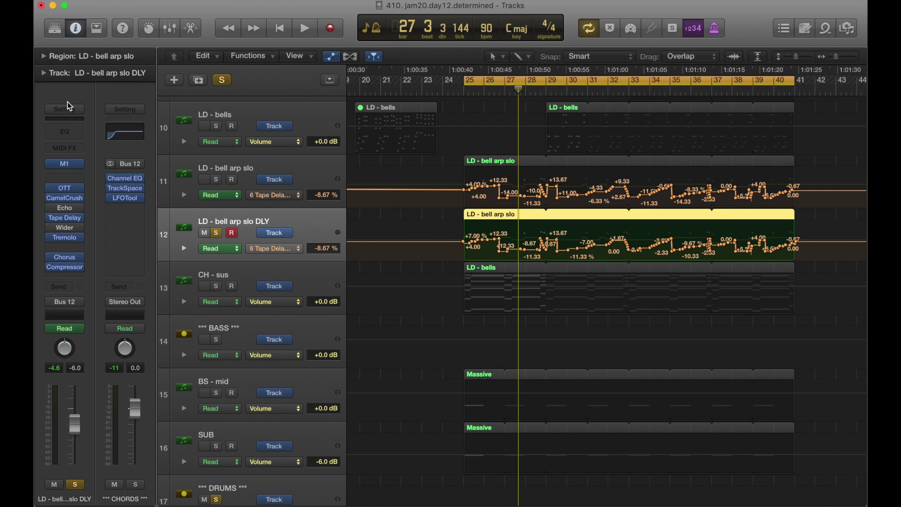
click(66, 257)
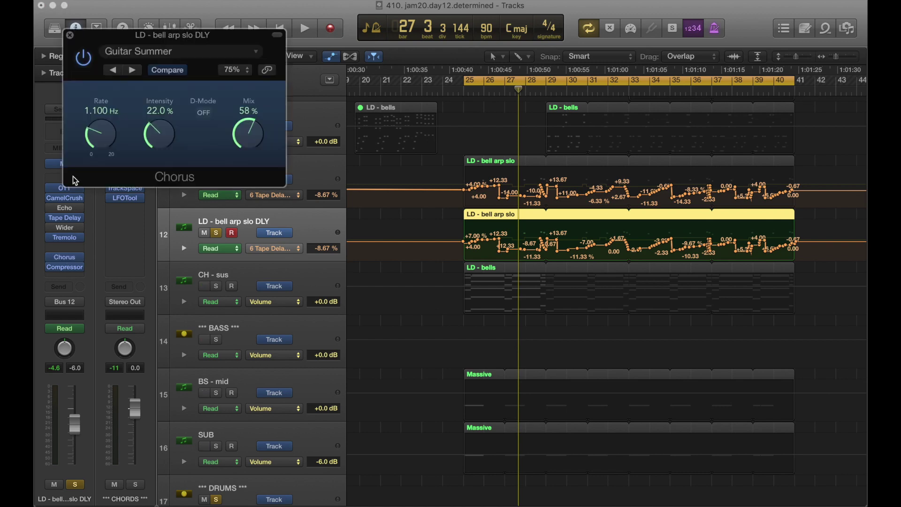
click(70, 35)
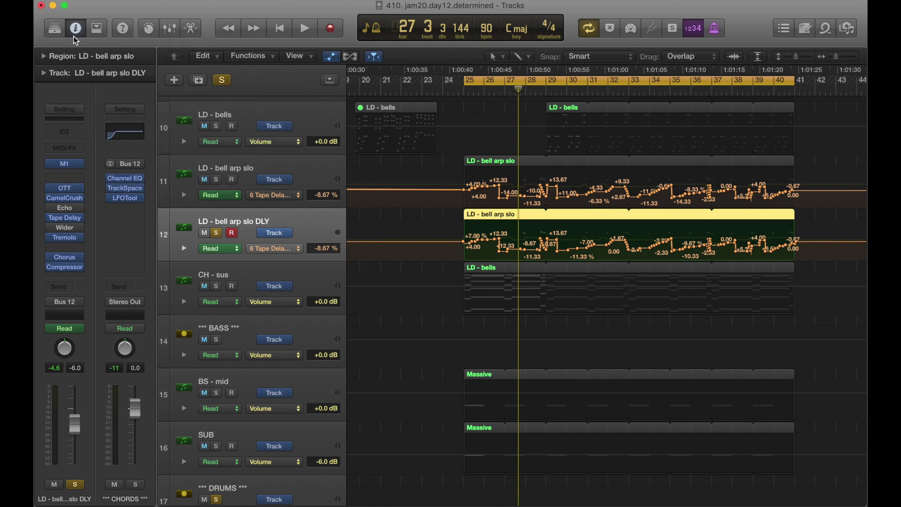
Check the Compressor's Side Chain source, then make LD - bell arp slo the current track
click(65, 268)
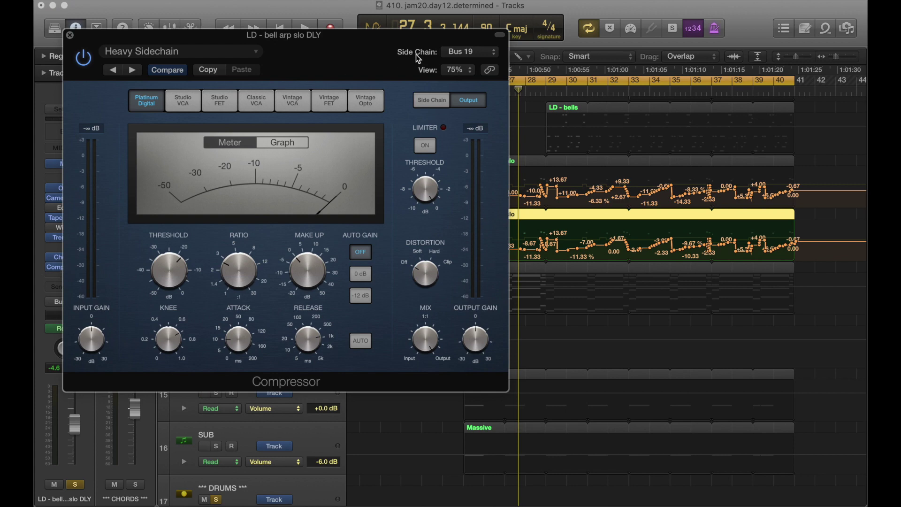
click(468, 52)
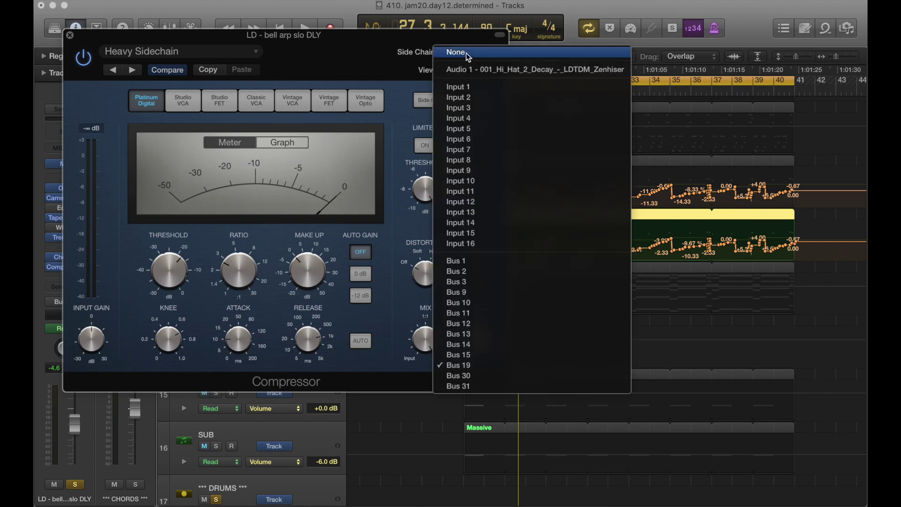
click(468, 52)
click(70, 35)
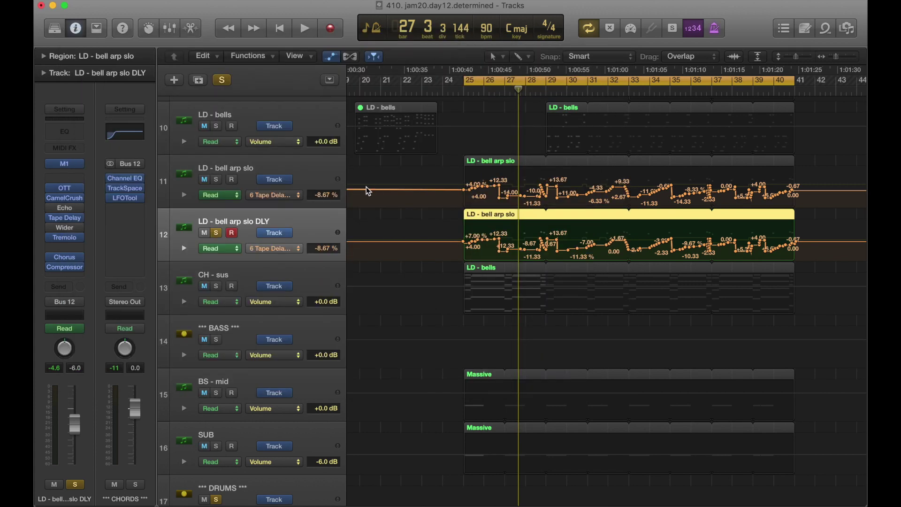
click(295, 167)
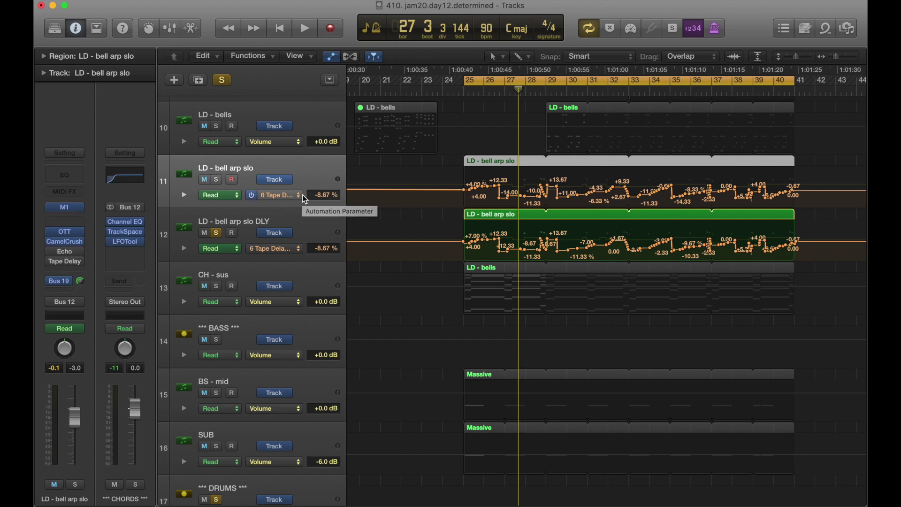
Solo LD - bell arp slo, play it alone, then stop and clear the solo
click(216, 180)
key(space)
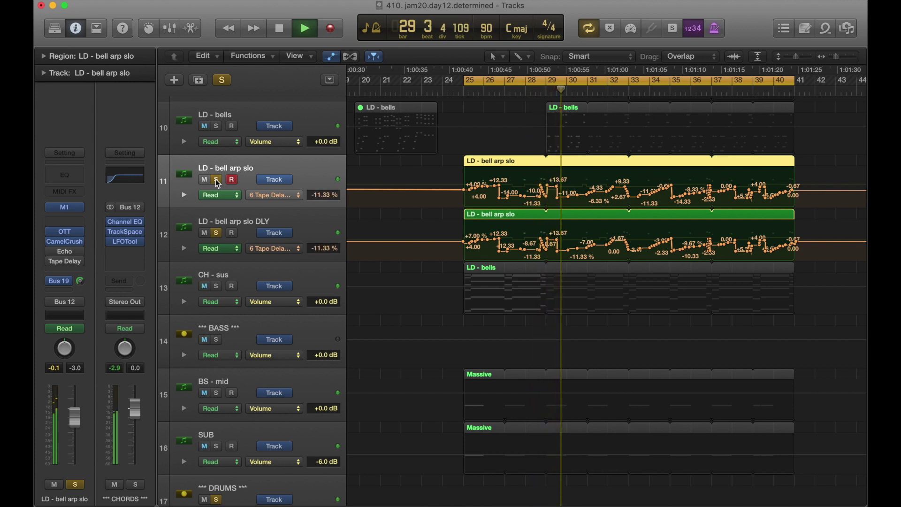
key(space)
click(218, 184)
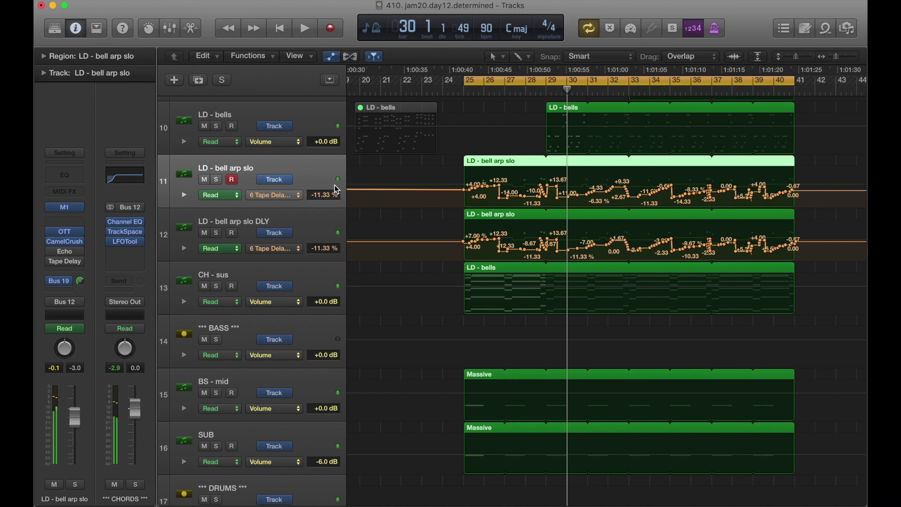
Hide automation, compact the track rows, and inspect the LD - bells Korg M1 instrument
key(a)
key(super+Up)
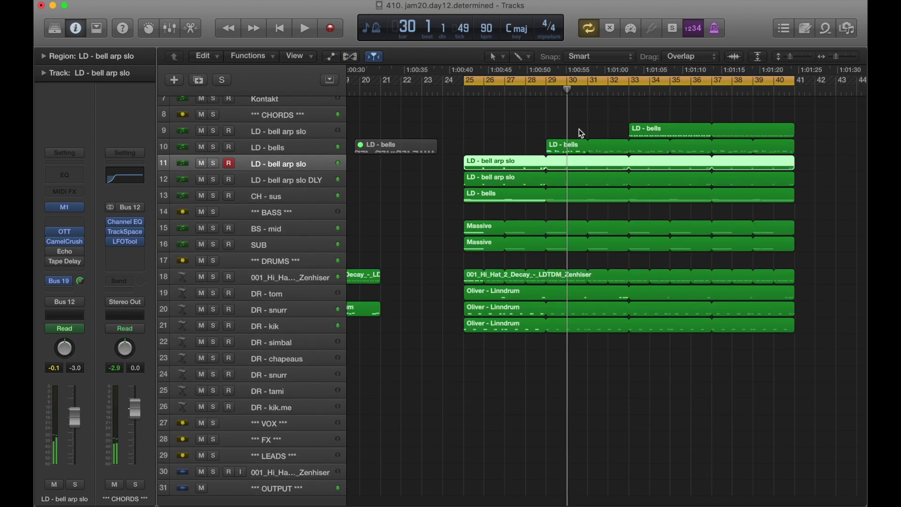
click(567, 149)
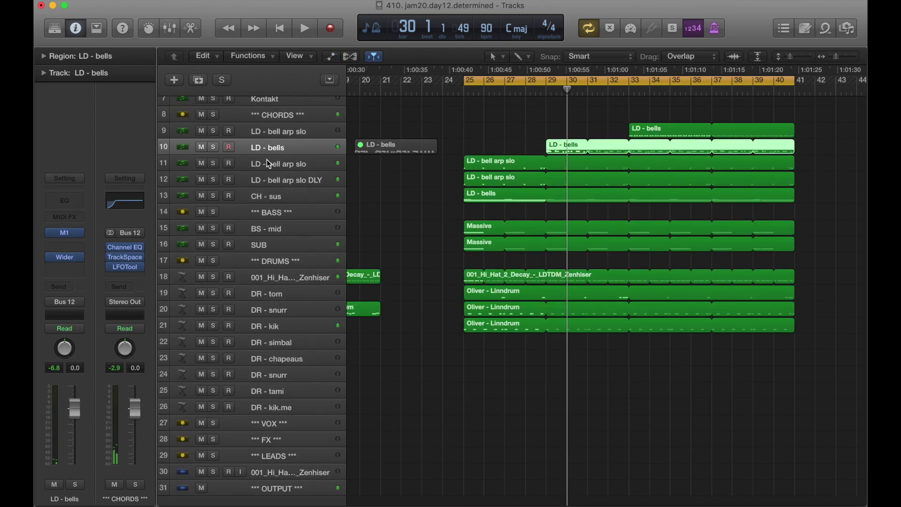
click(62, 231)
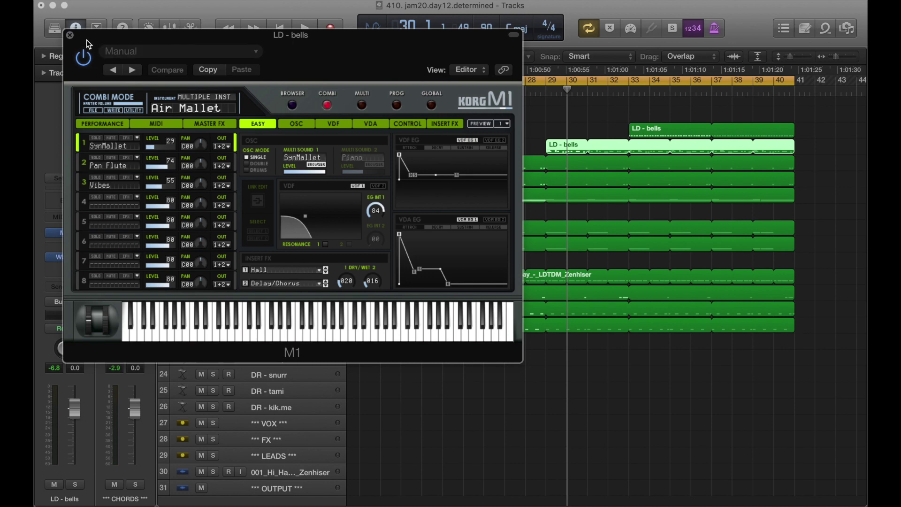
click(70, 36)
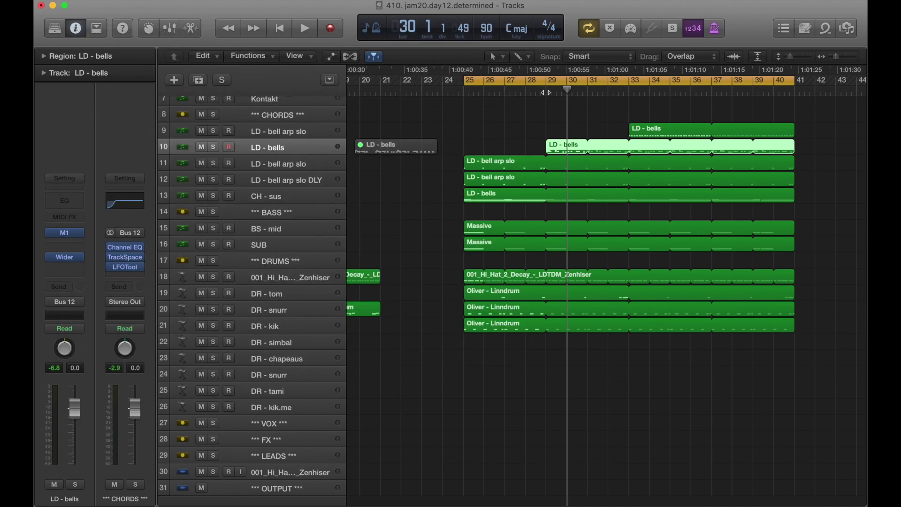
Solo LD - bells with the drums folder and show its notes in the Piano Roll
click(213, 146)
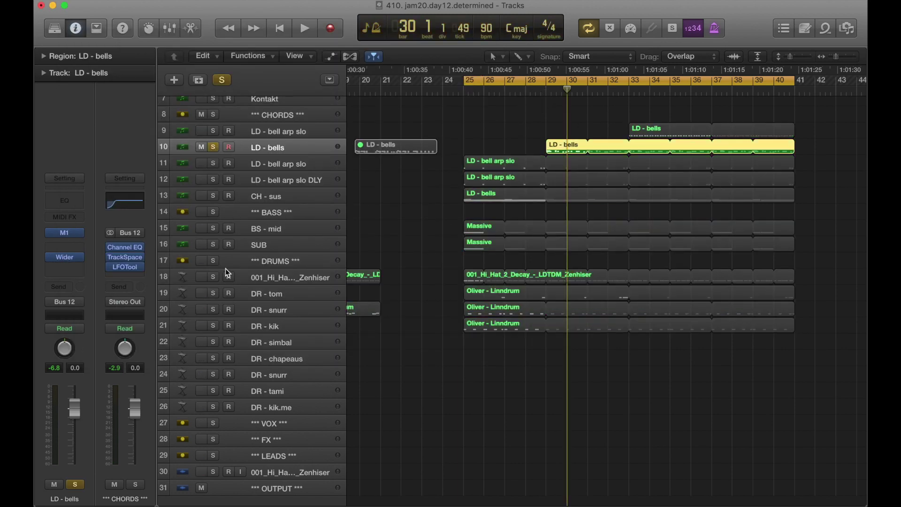
click(213, 261)
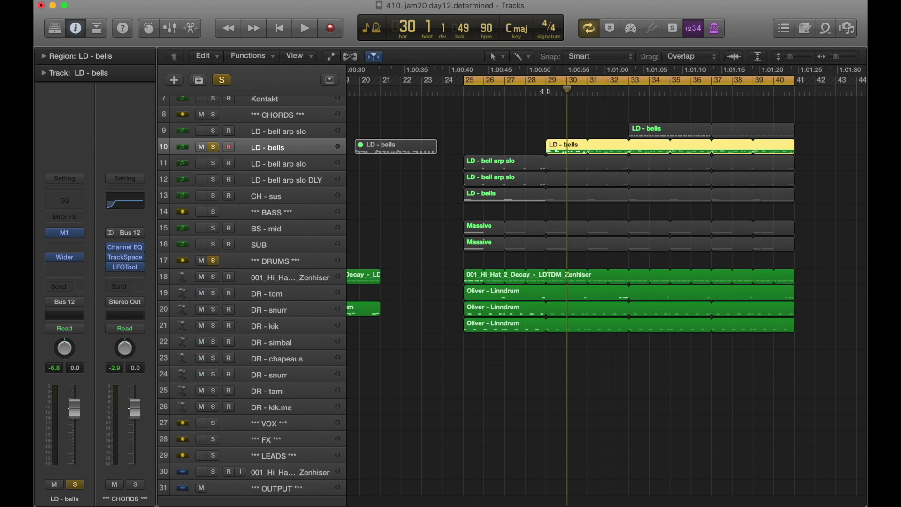
key(super+4)
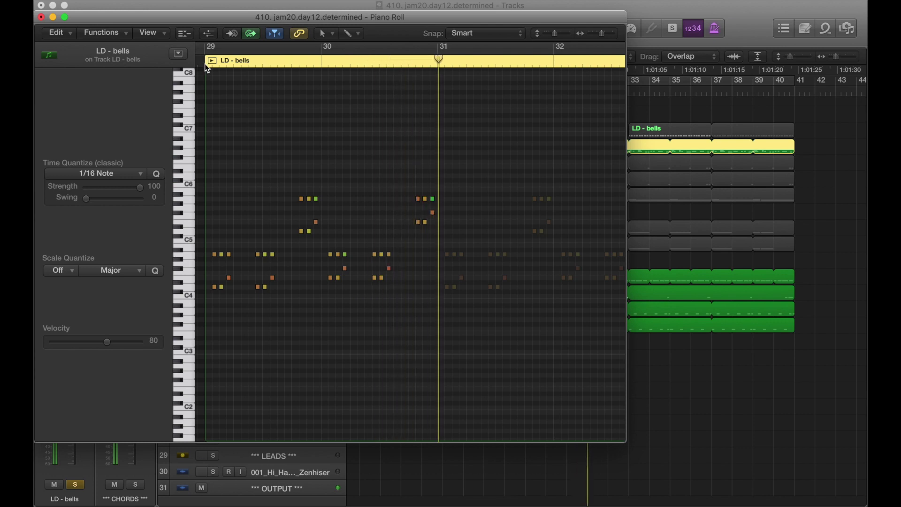
Open the track 9 LD - bells region in the Piano Roll and play it from bar 33
key(super+4)
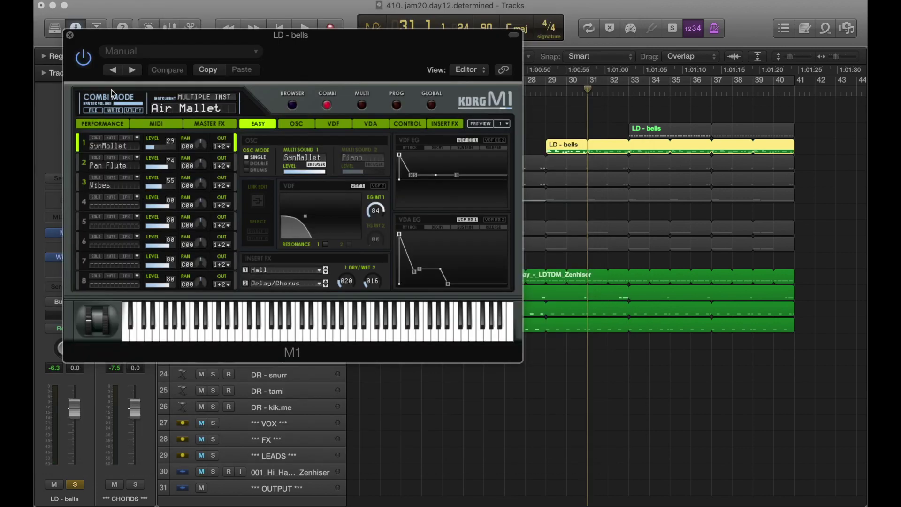
click(70, 35)
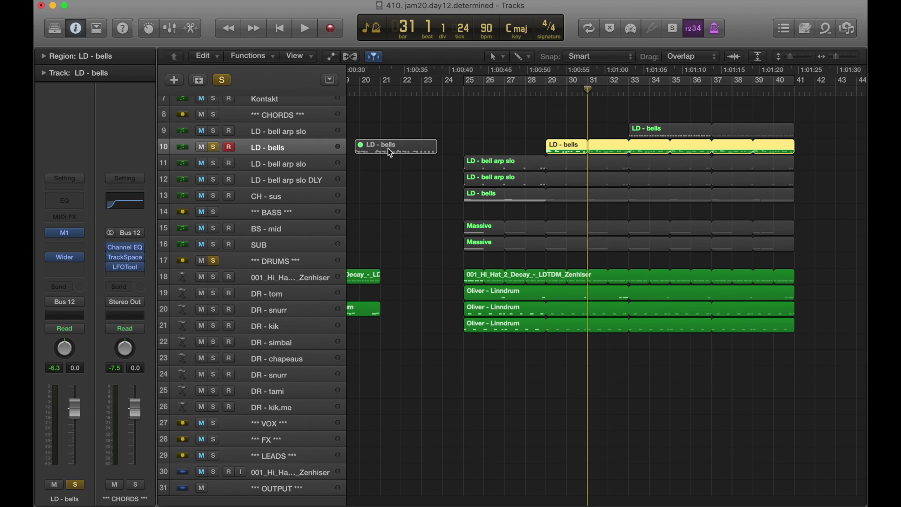
click(211, 138)
key(super+4)
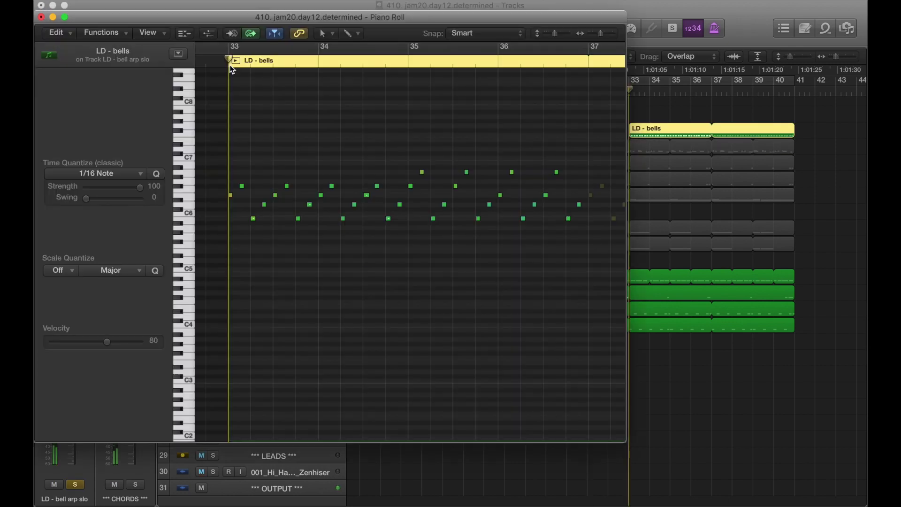
key(space)
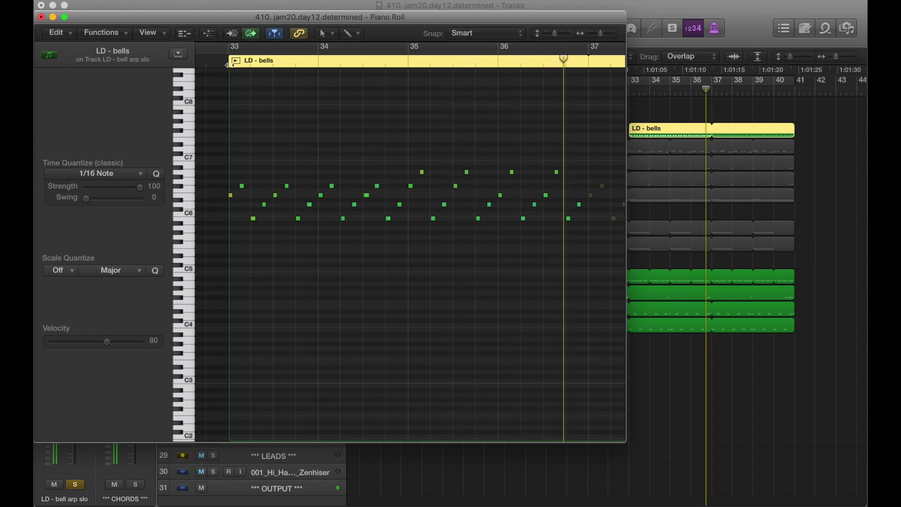
Close the Piano Roll, clear the solo on track 9, and play the full mix from bar 33
key(super+w)
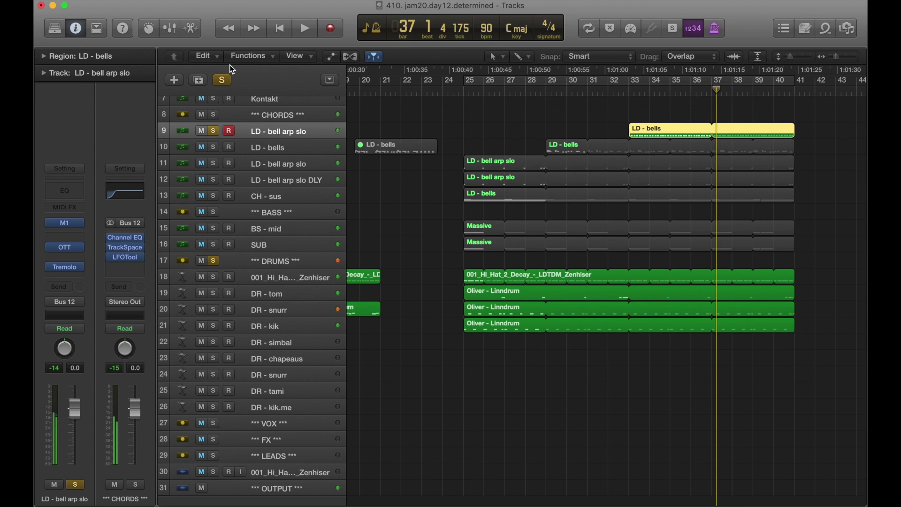
click(214, 131)
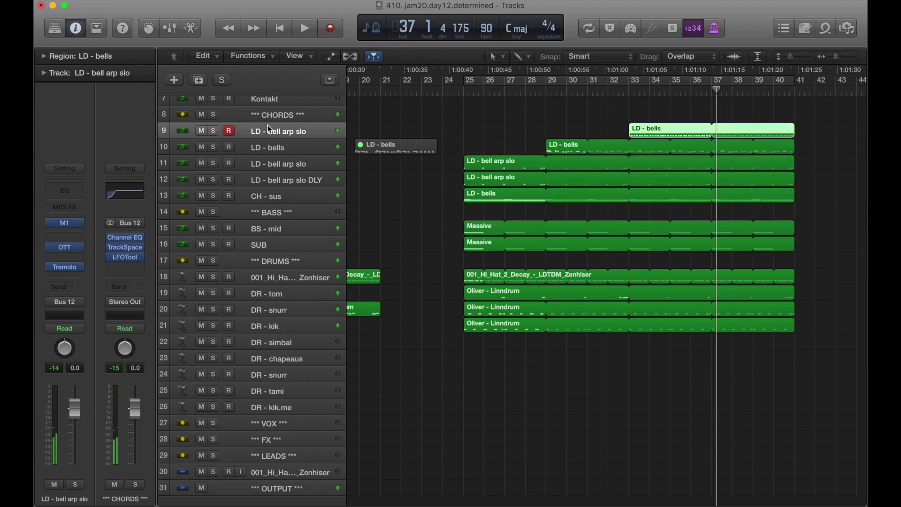
click(628, 91)
key(space)
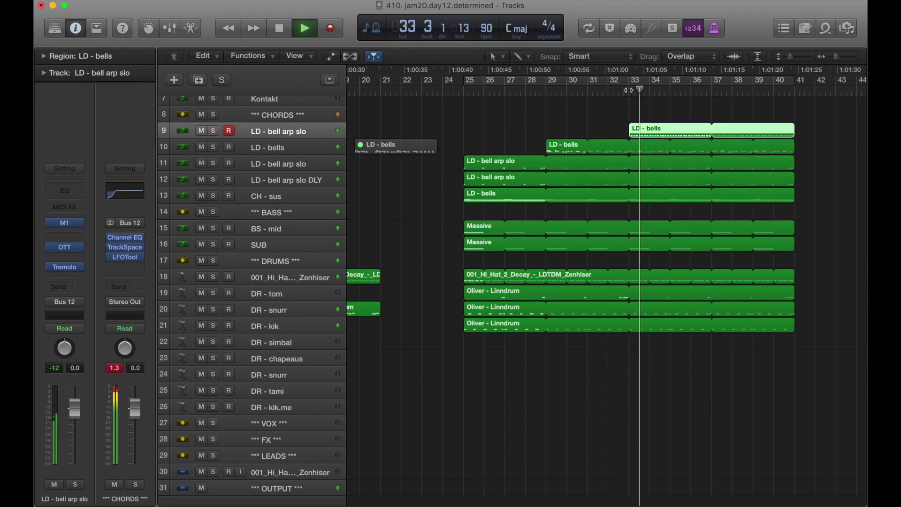